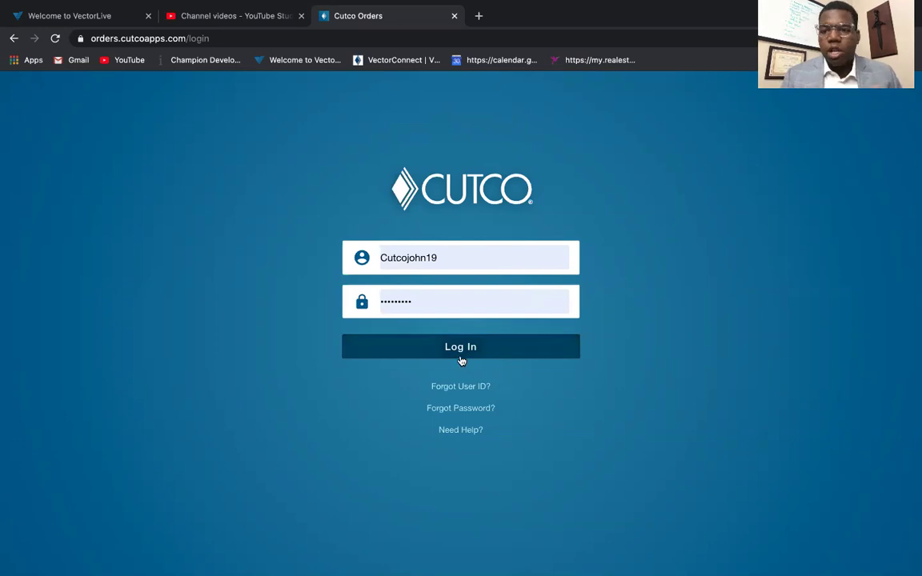
Log in to Cutco Orders using the pre-filled user ID and password
{"action": "left_click", "coordinate": [460, 360]}
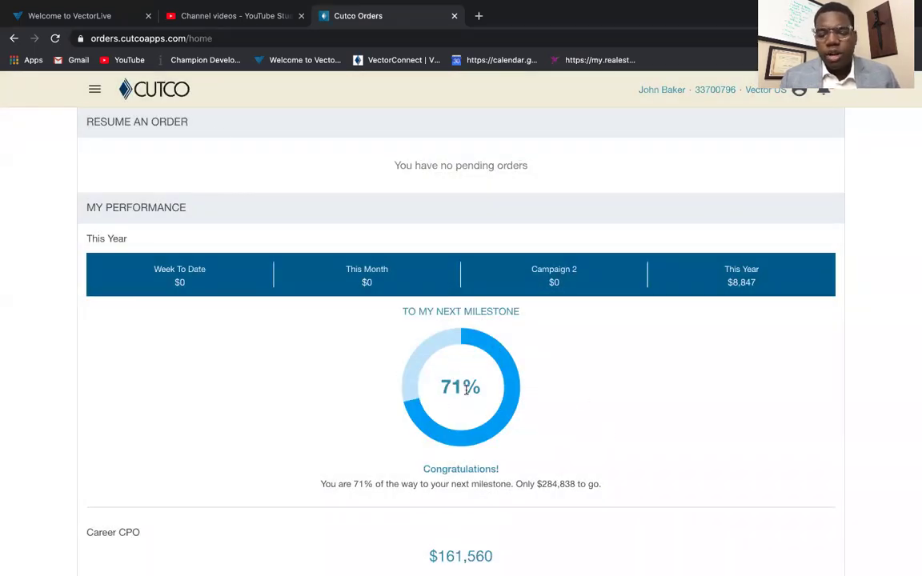
Review the home dashboard's $8,847 sales and milestone figures, then bring up the navigation menu
{"action": "scroll", "coordinate": [521, 458], "scroll_direction": "down", "scroll_amount": 1}
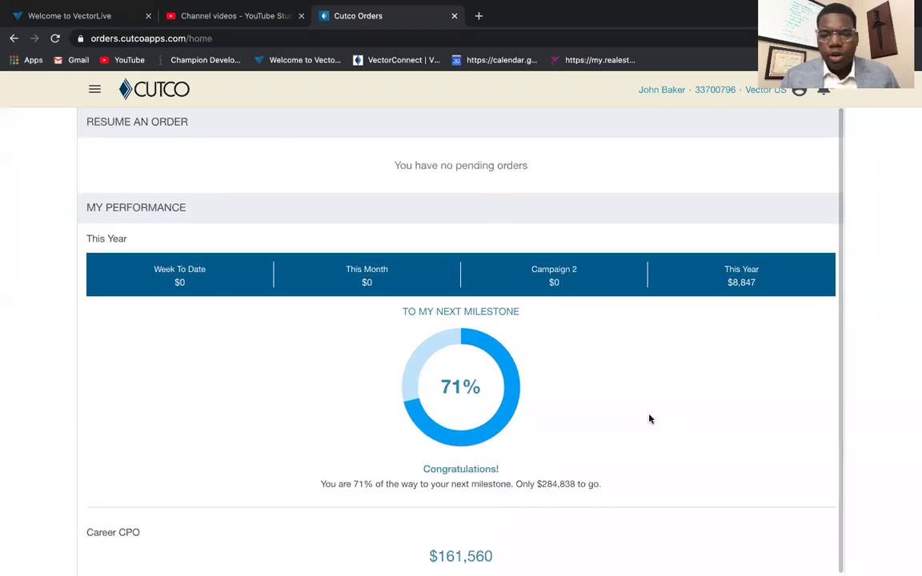
{"action": "scroll", "coordinate": [650, 419], "scroll_direction": "up", "scroll_amount": 1}
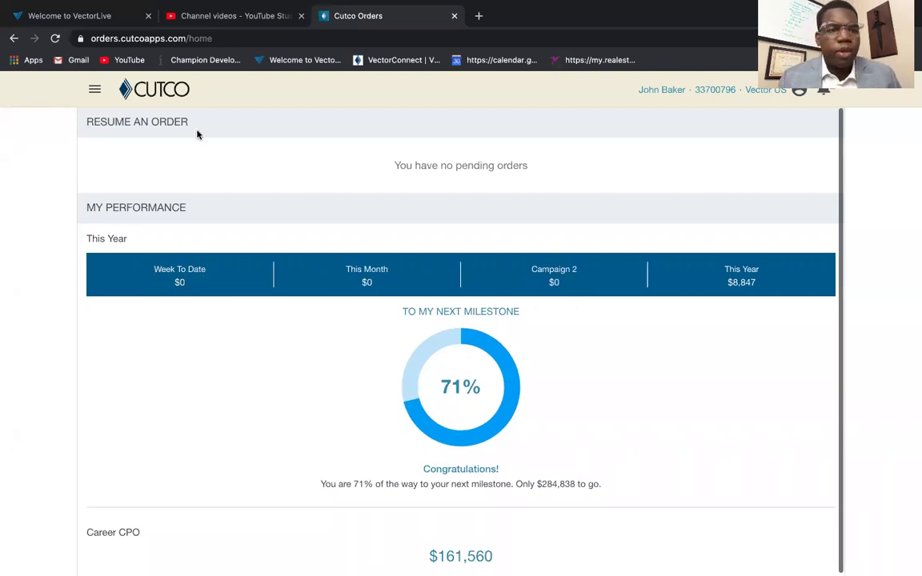
{"action": "left_click", "coordinate": [99, 91]}
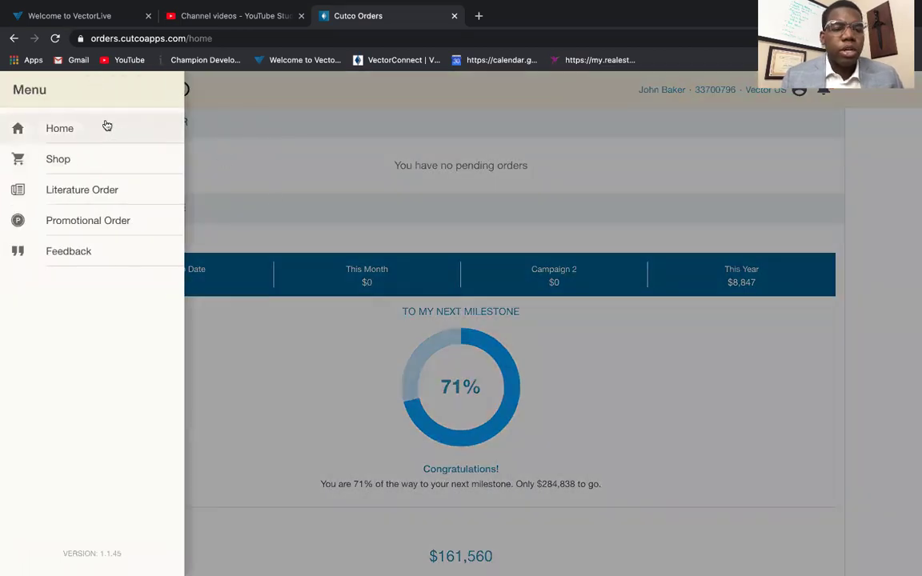
Go to the Shop page and scroll through the browse-by-category grid and back
{"action": "left_click", "coordinate": [60, 159]}
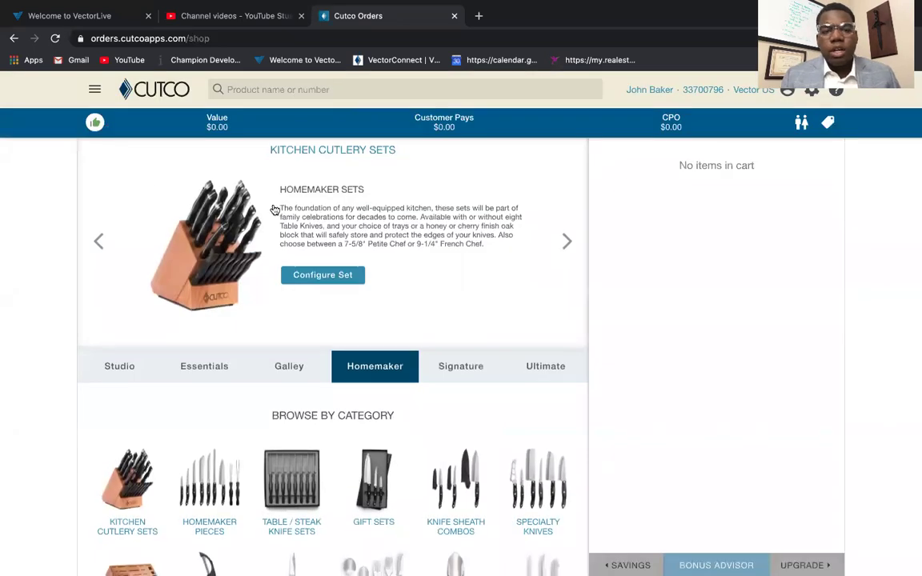
{"action": "scroll", "coordinate": [275, 210], "scroll_direction": "down", "scroll_amount": 5}
{"action": "scroll", "coordinate": [275, 210], "scroll_direction": "down", "scroll_amount": 1}
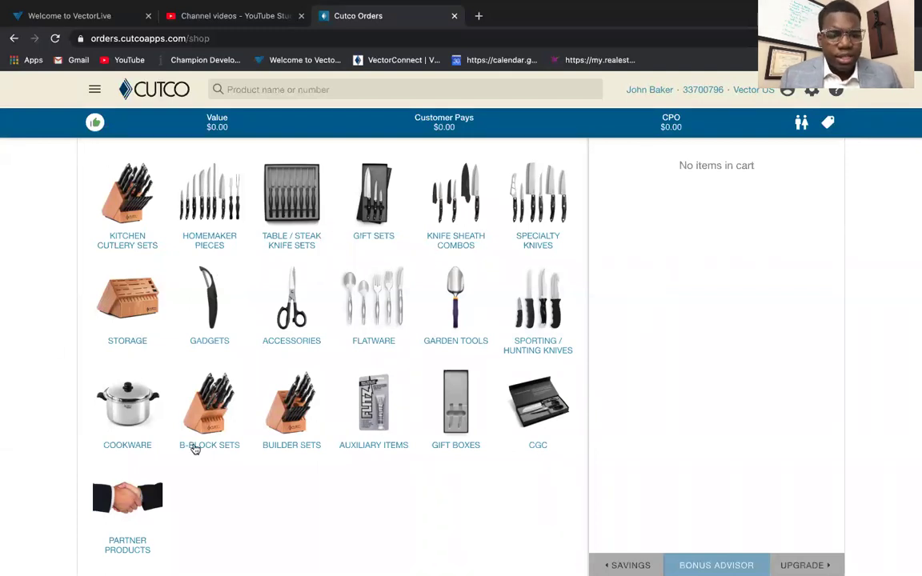
{"action": "scroll", "coordinate": [164, 256], "scroll_direction": "up", "scroll_amount": 6}
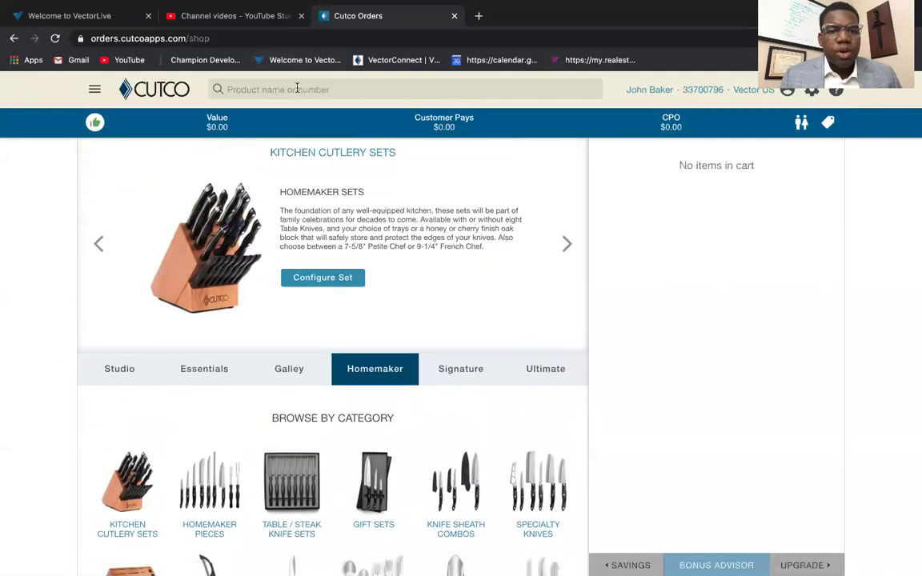
{"action": "left_click", "coordinate": [311, 89]}
{"action": "type", "text": "1"}
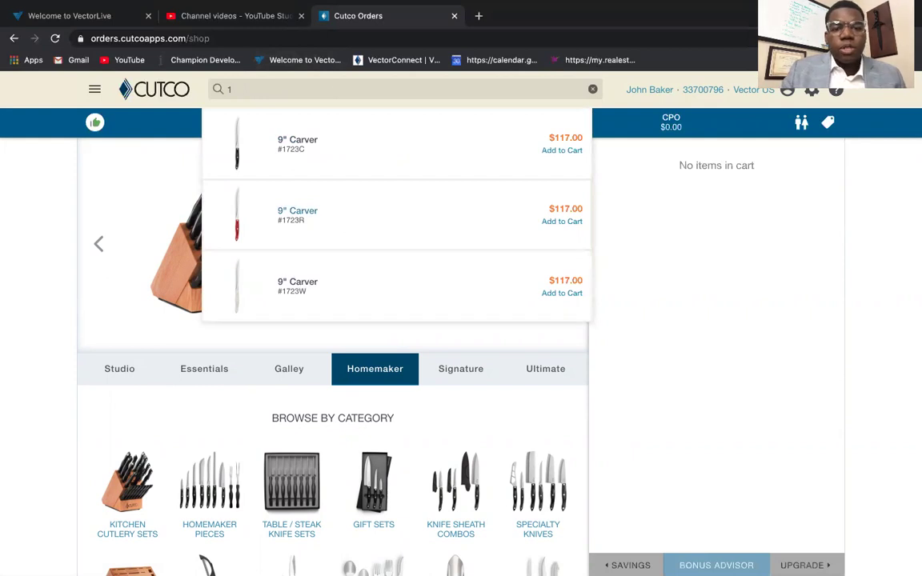
{"action": "key", "text": "BackSpace"}
{"action": "type", "text": "shear"}
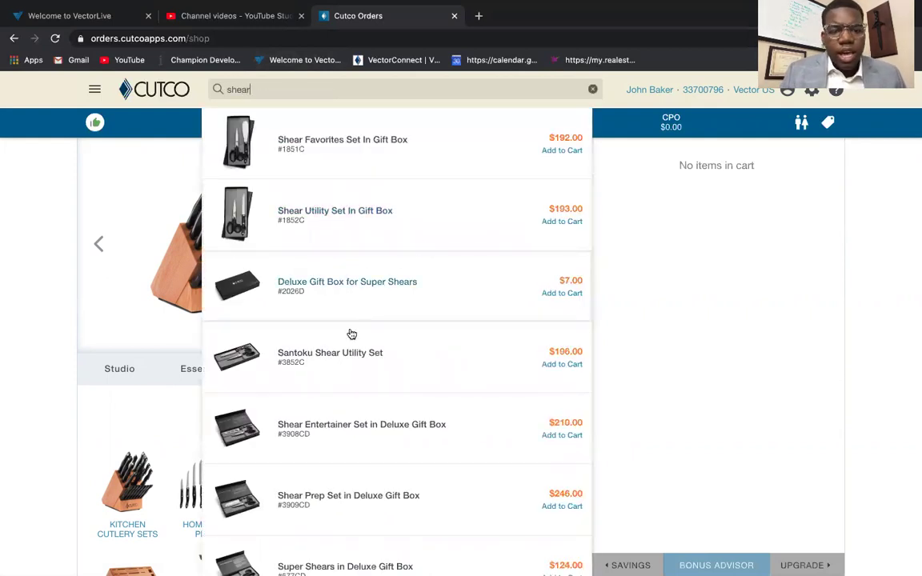
{"action": "type", "text": "s"}
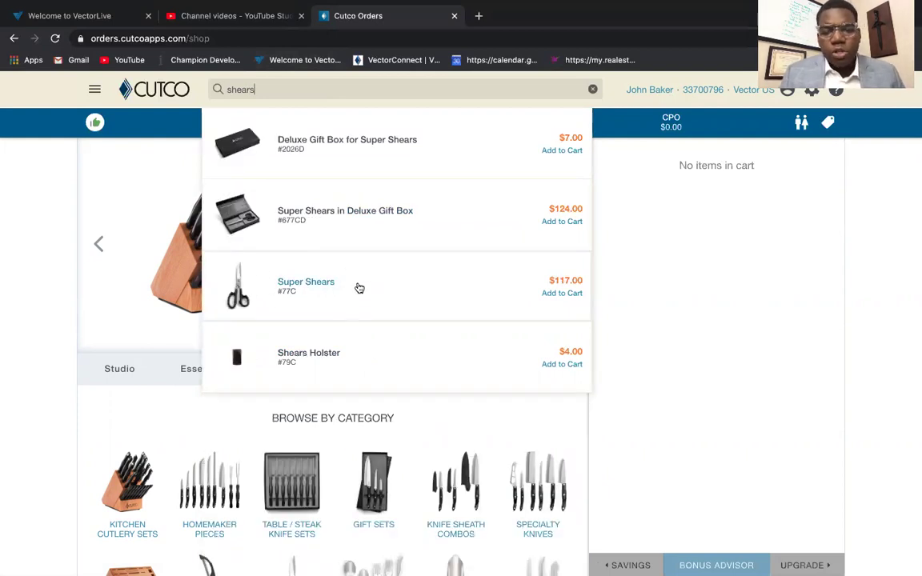
{"action": "left_click", "coordinate": [593, 91]}
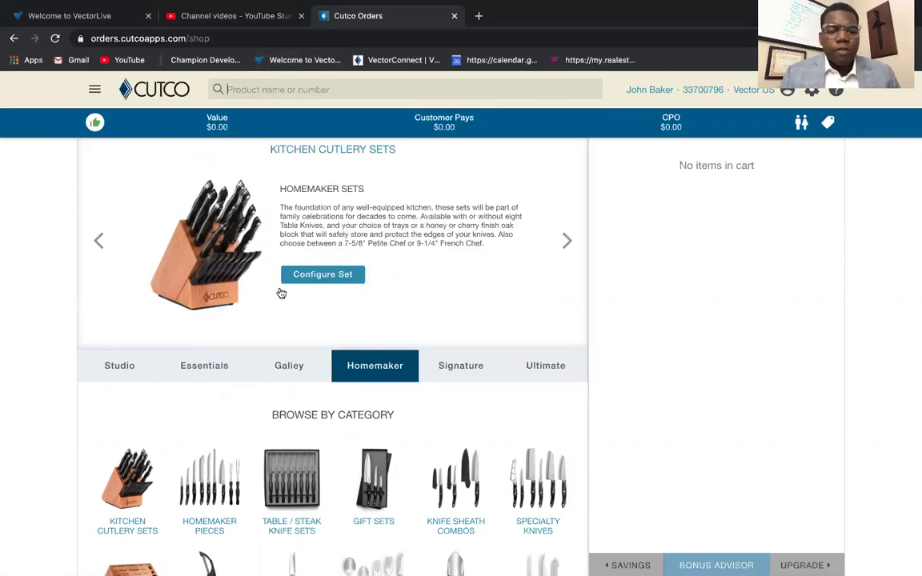
Cycle the cutlery set showcase through Galley, Essentials and Homemaker, ending on the Signature set
{"action": "scroll", "coordinate": [280, 295], "scroll_direction": "down", "scroll_amount": 4}
{"action": "scroll", "coordinate": [276, 294], "scroll_direction": "up", "scroll_amount": 3}
{"action": "scroll", "coordinate": [281, 294], "scroll_direction": "up", "scroll_amount": 1}
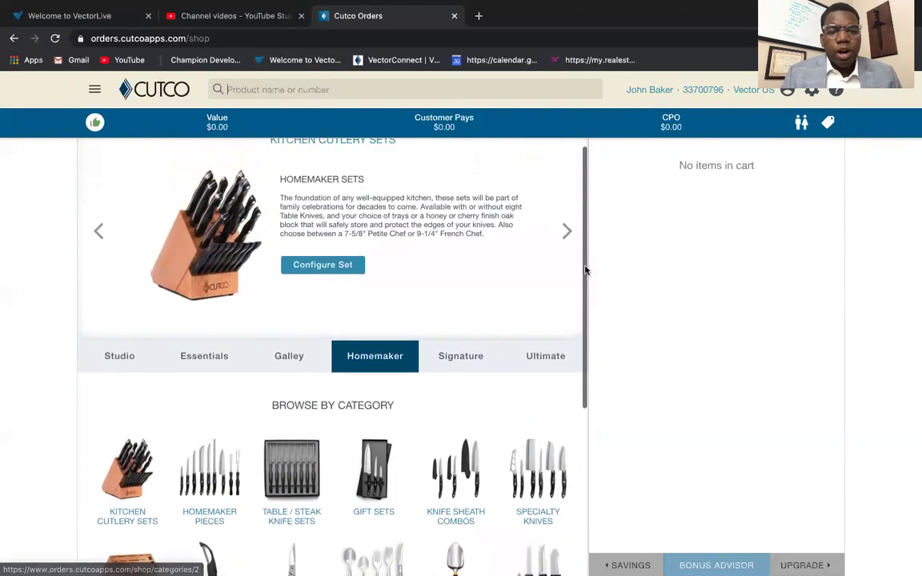
{"action": "left_click", "coordinate": [98, 232]}
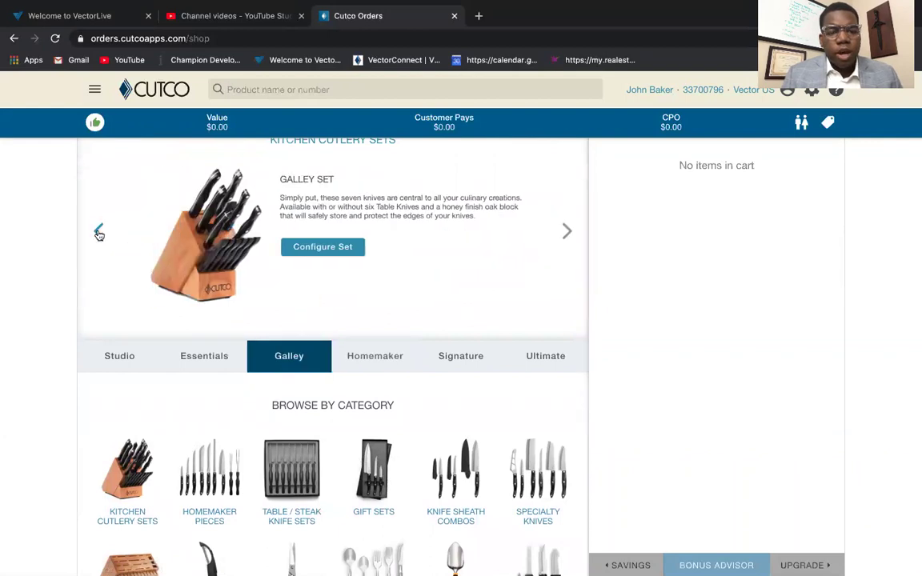
{"action": "left_click", "coordinate": [100, 234]}
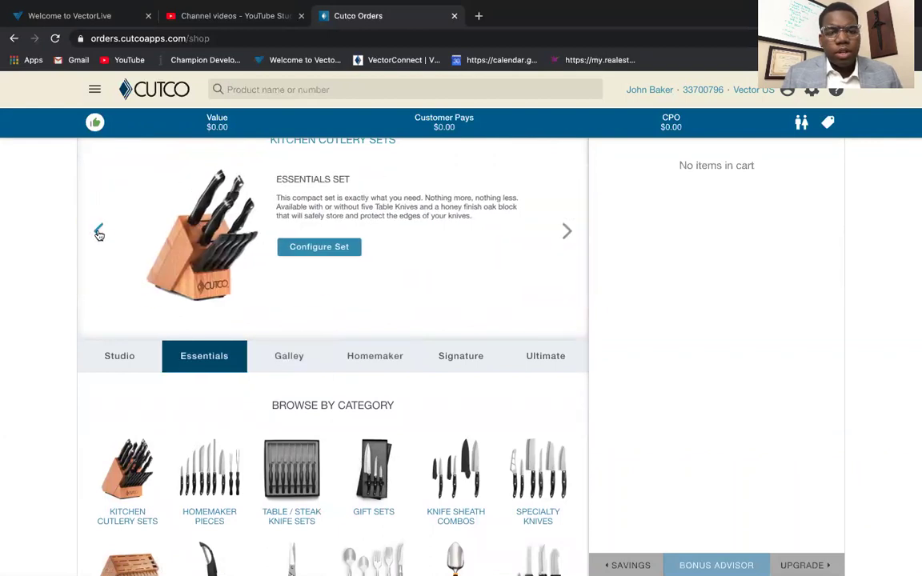
{"action": "left_click", "coordinate": [567, 245]}
{"action": "left_click", "coordinate": [567, 245]}
{"action": "left_click", "coordinate": [566, 245]}
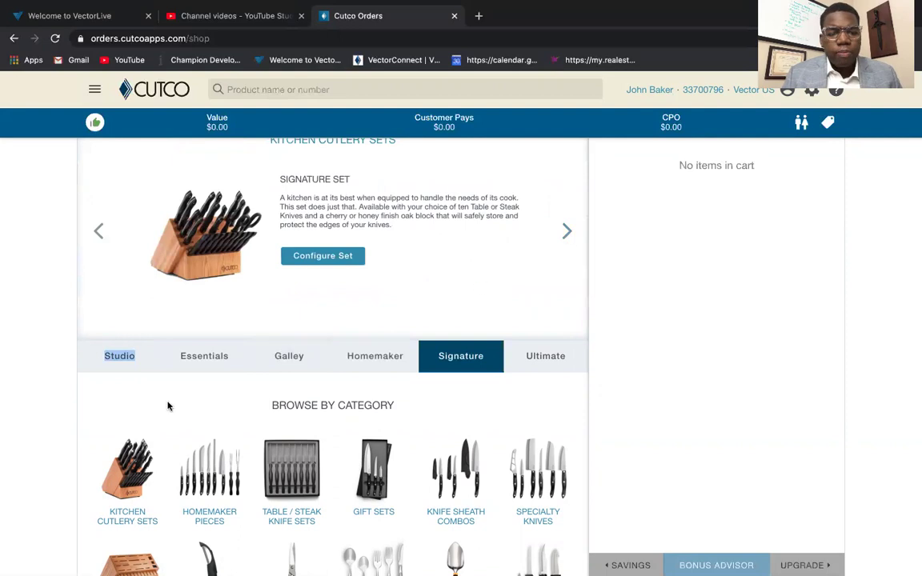
{"action": "scroll", "coordinate": [147, 408], "scroll_direction": "down", "scroll_amount": 3}
{"action": "scroll", "coordinate": [136, 344], "scroll_direction": "down", "scroll_amount": 2}
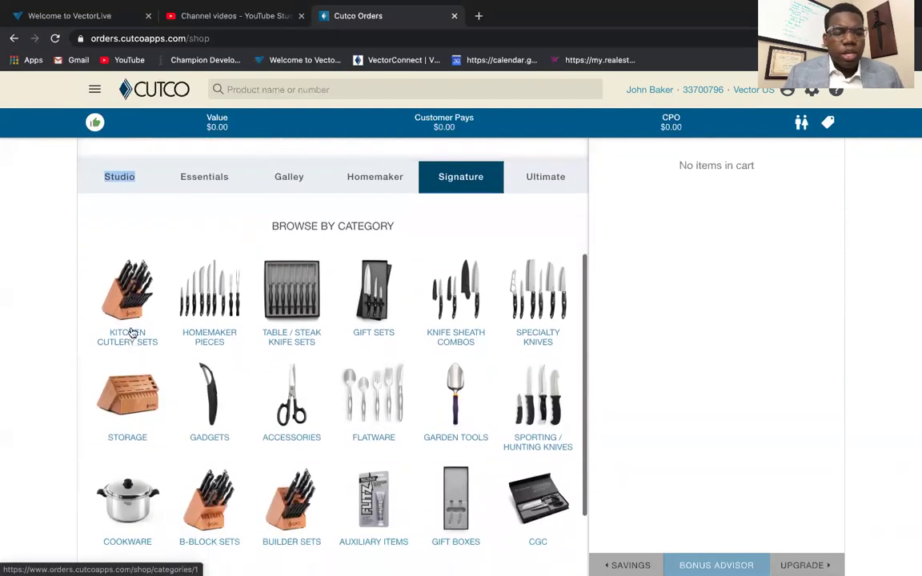
Go to Kitchen Cutlery Sets > Homemaker Sets, trying 9-1/4" French Chef before keeping 7-5/8" Petite Chef
{"action": "left_click", "coordinate": [127, 310]}
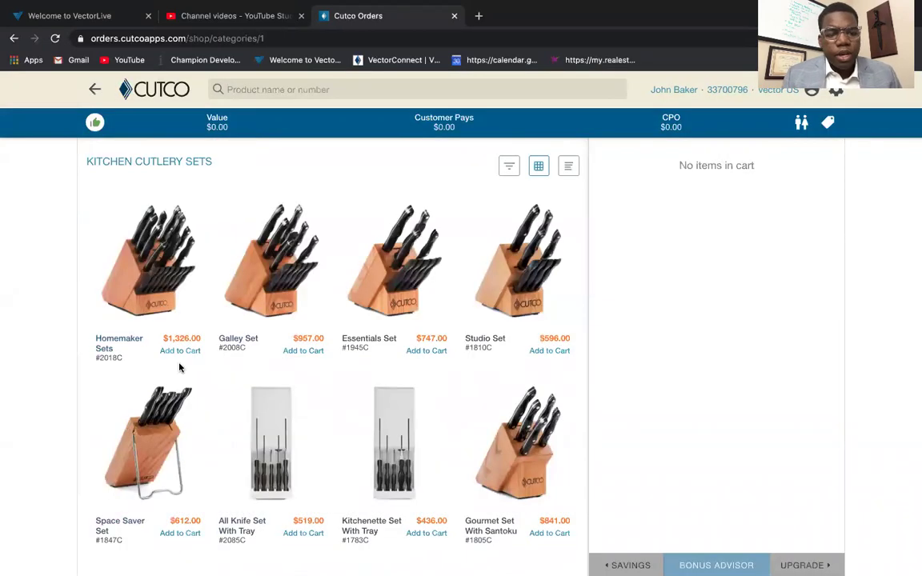
{"action": "left_click", "coordinate": [147, 298]}
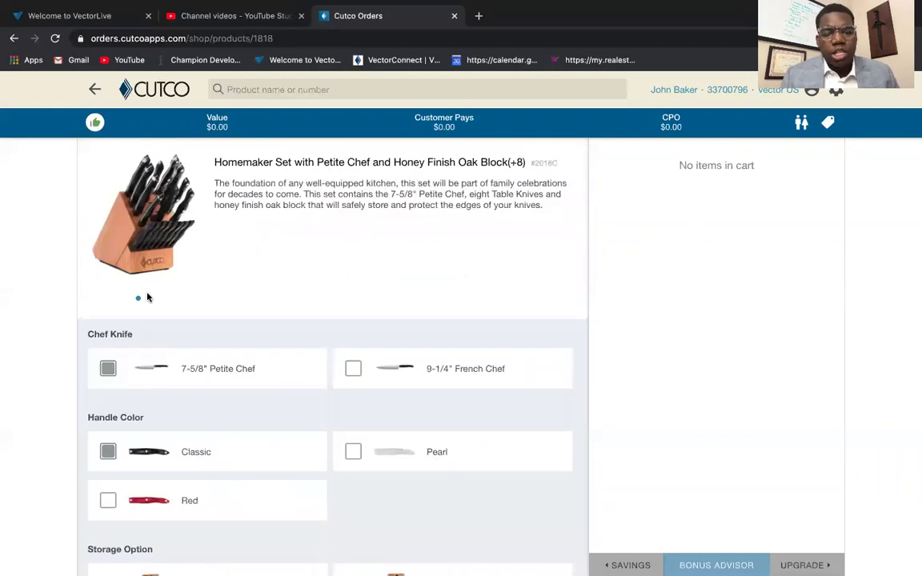
{"action": "scroll", "coordinate": [258, 325], "scroll_direction": "down", "scroll_amount": 2}
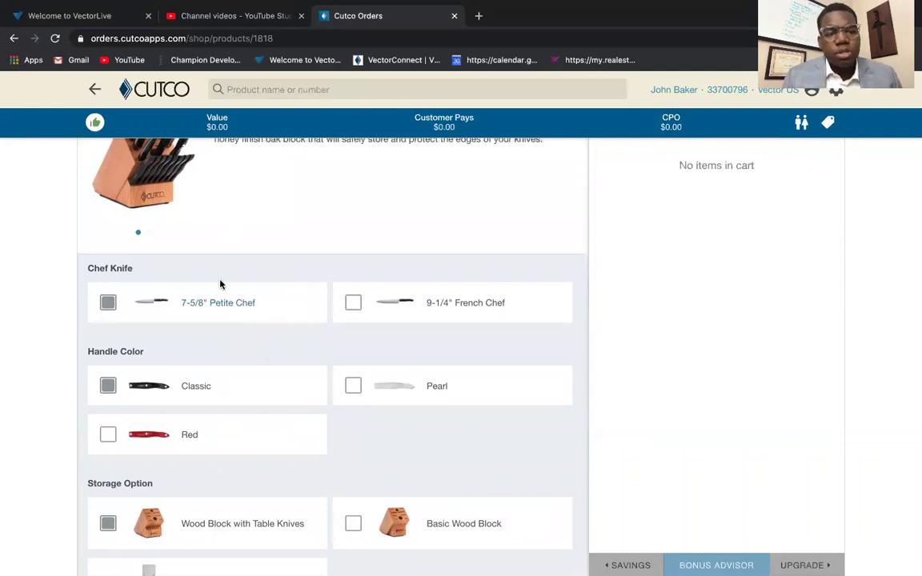
{"action": "scroll", "coordinate": [221, 284], "scroll_direction": "up", "scroll_amount": 2}
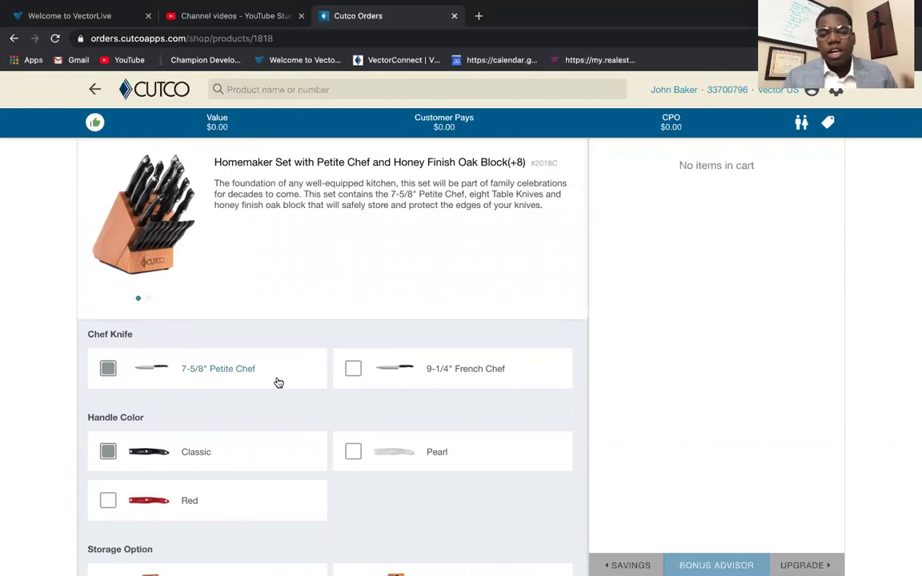
{"action": "left_click", "coordinate": [354, 370]}
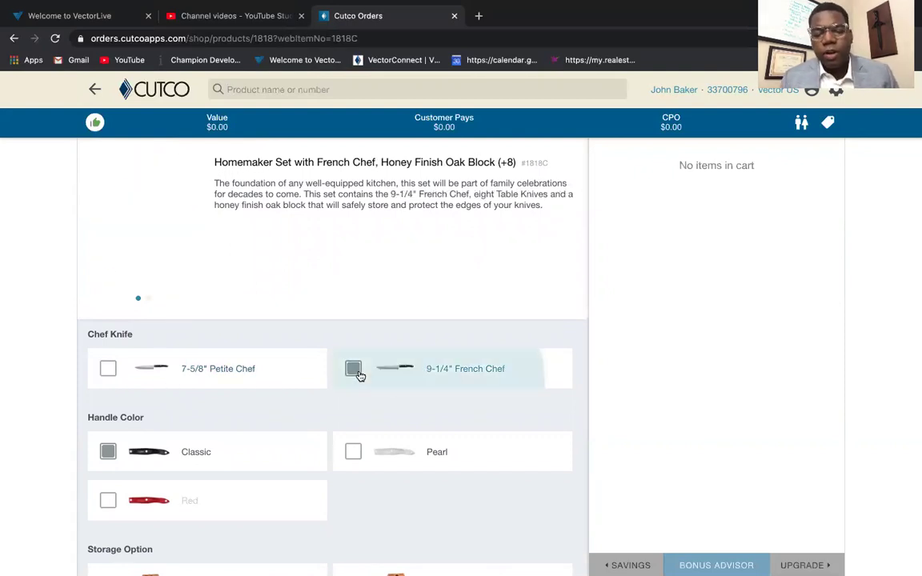
{"action": "left_click", "coordinate": [108, 369]}
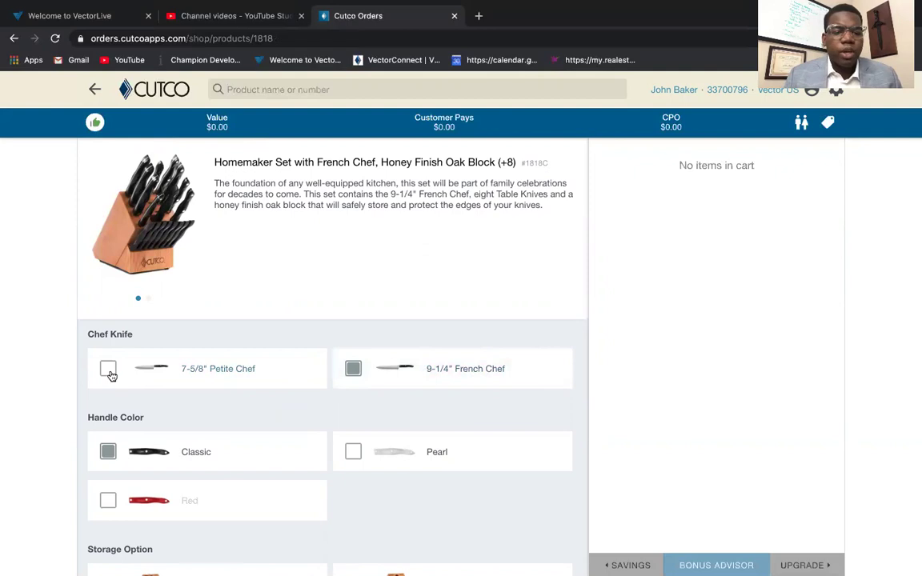
{"action": "scroll", "coordinate": [119, 384], "scroll_direction": "down", "scroll_amount": 3}
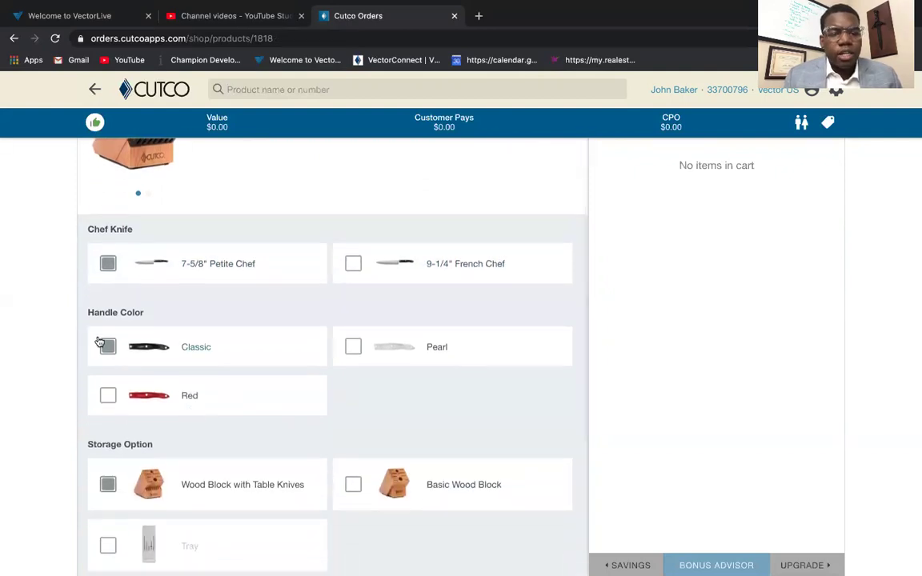
Set the knife handle colour to Red and pick the Basic Wood Block storage option
{"action": "left_click", "coordinate": [110, 398]}
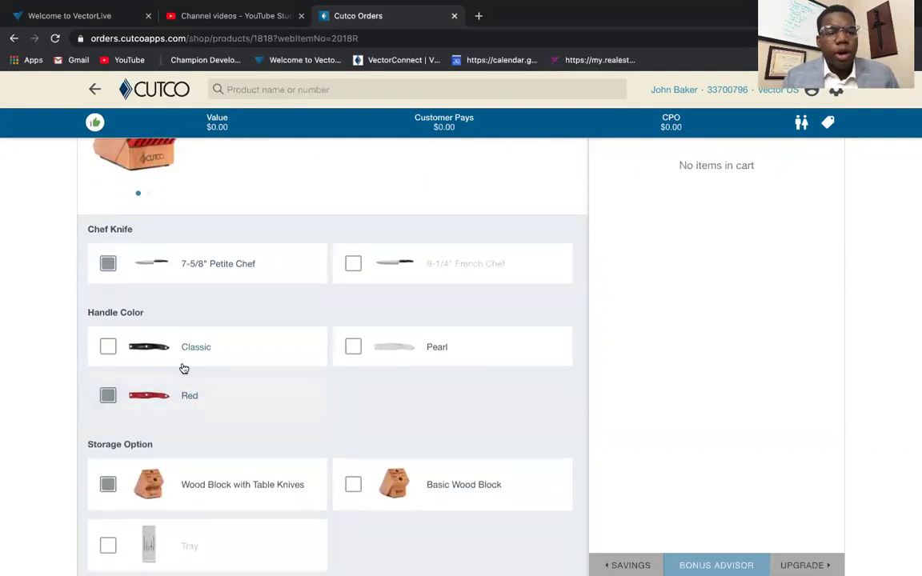
{"action": "scroll", "coordinate": [183, 368], "scroll_direction": "down", "scroll_amount": 5}
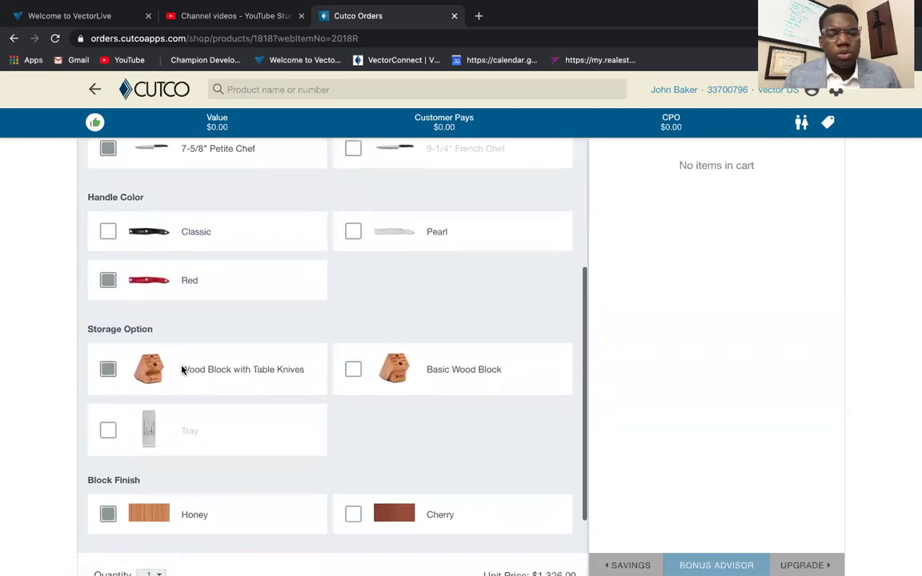
{"action": "scroll", "coordinate": [223, 247], "scroll_direction": "up", "scroll_amount": 5}
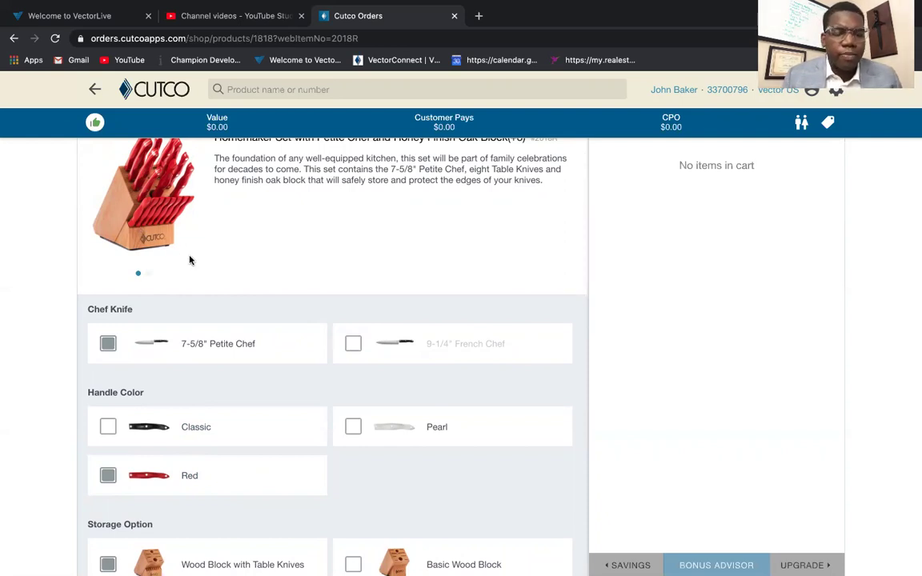
{"action": "scroll", "coordinate": [261, 320], "scroll_direction": "down", "scroll_amount": 2}
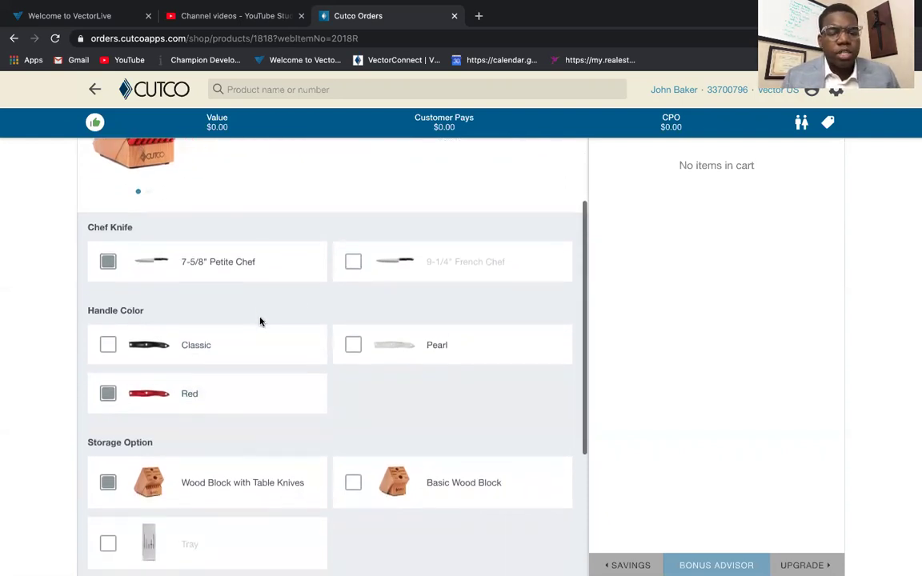
{"action": "left_click", "coordinate": [353, 483]}
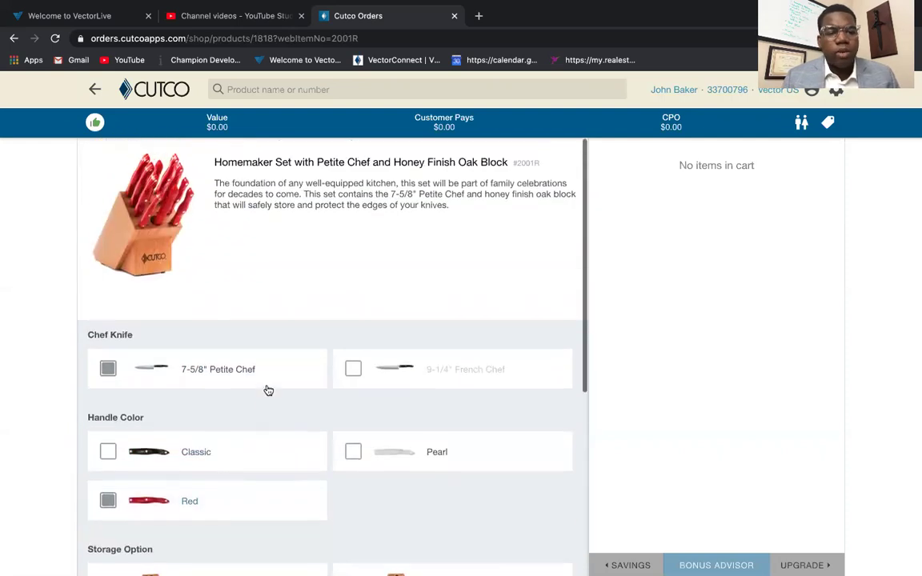
Choose the Cherry block finish and the Wood Block with Table Knives storage option
{"action": "scroll", "coordinate": [268, 391], "scroll_direction": "down", "scroll_amount": 2}
{"action": "scroll", "coordinate": [268, 391], "scroll_direction": "down", "scroll_amount": 1}
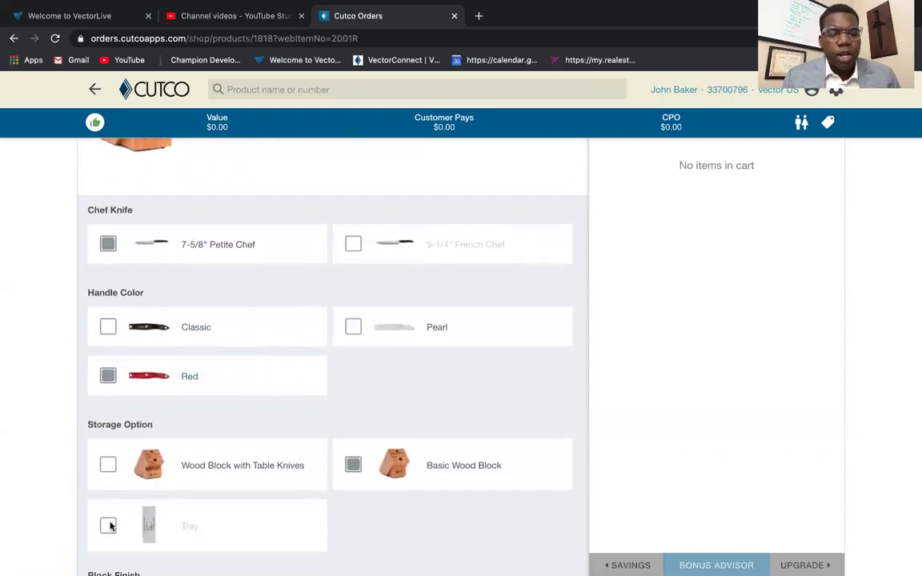
{"action": "scroll", "coordinate": [270, 395], "scroll_direction": "up", "scroll_amount": 3}
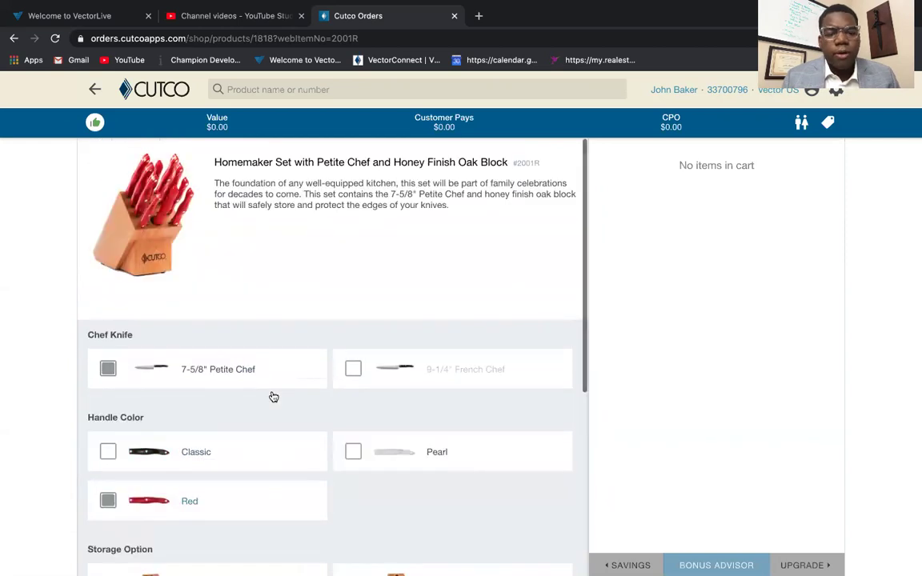
{"action": "scroll", "coordinate": [273, 396], "scroll_direction": "down", "scroll_amount": 5}
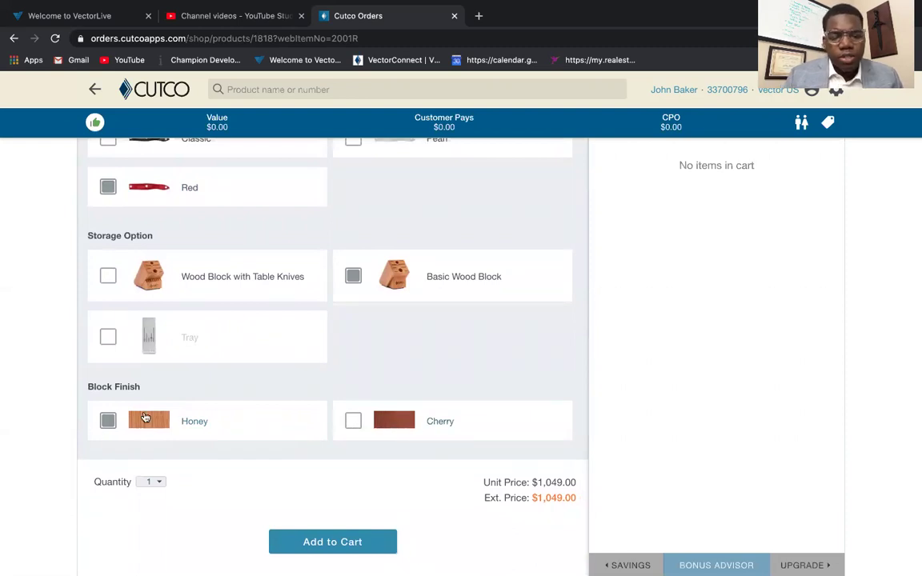
{"action": "left_click", "coordinate": [353, 423]}
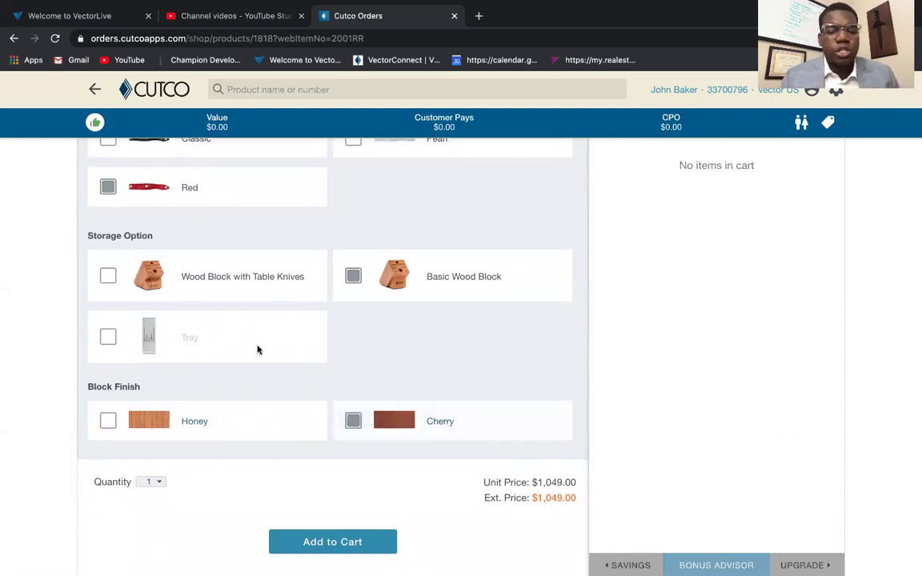
{"action": "scroll", "coordinate": [257, 350], "scroll_direction": "up", "scroll_amount": 5}
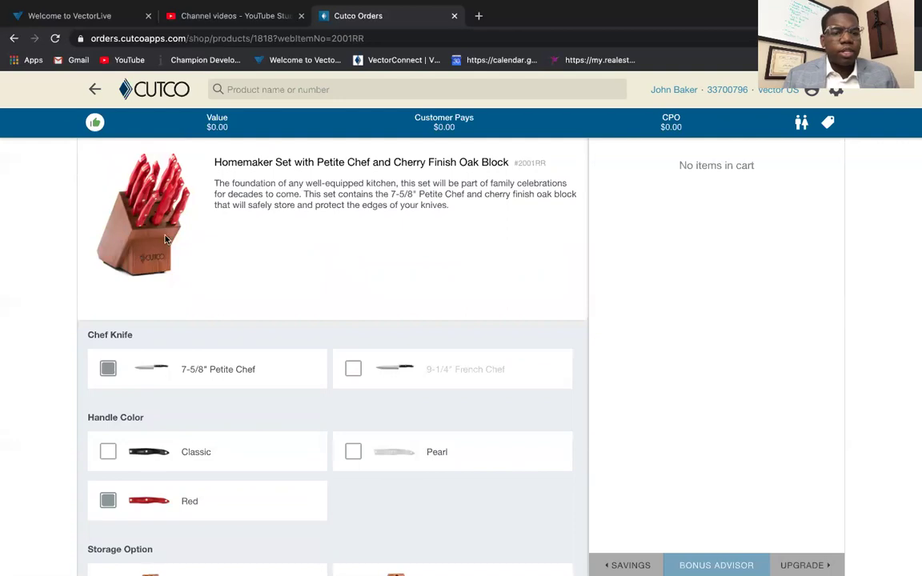
{"action": "scroll", "coordinate": [206, 436], "scroll_direction": "down", "scroll_amount": 4}
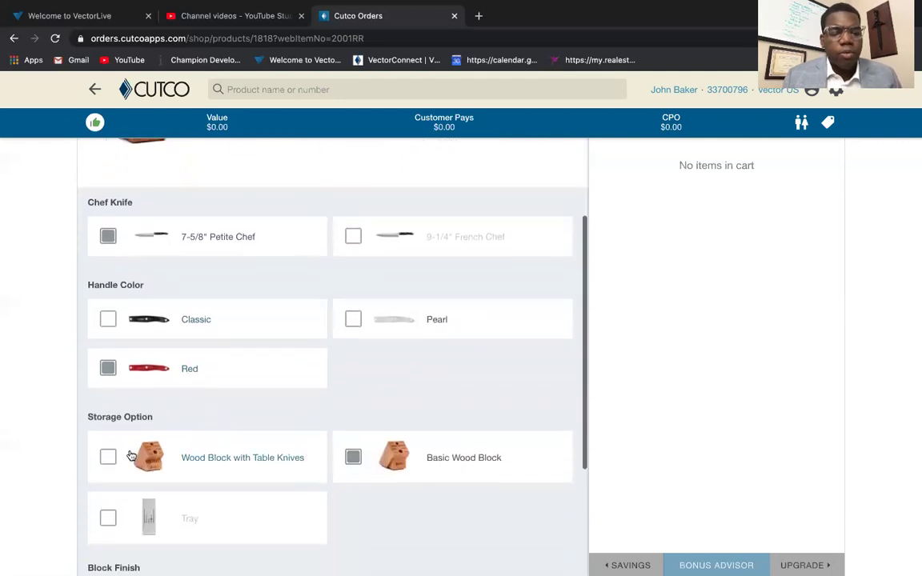
{"action": "left_click", "coordinate": [115, 459]}
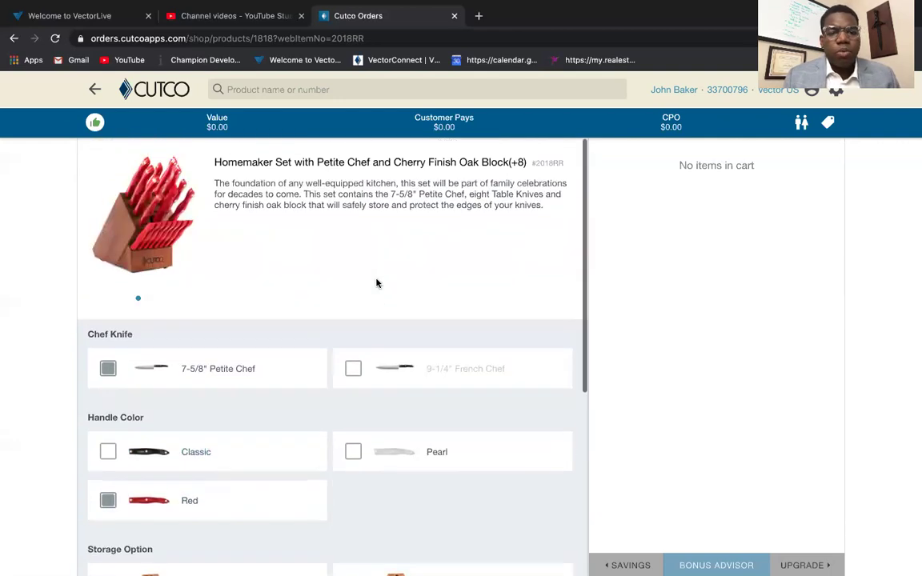
{"action": "scroll", "coordinate": [377, 282], "scroll_direction": "down", "scroll_amount": 5}
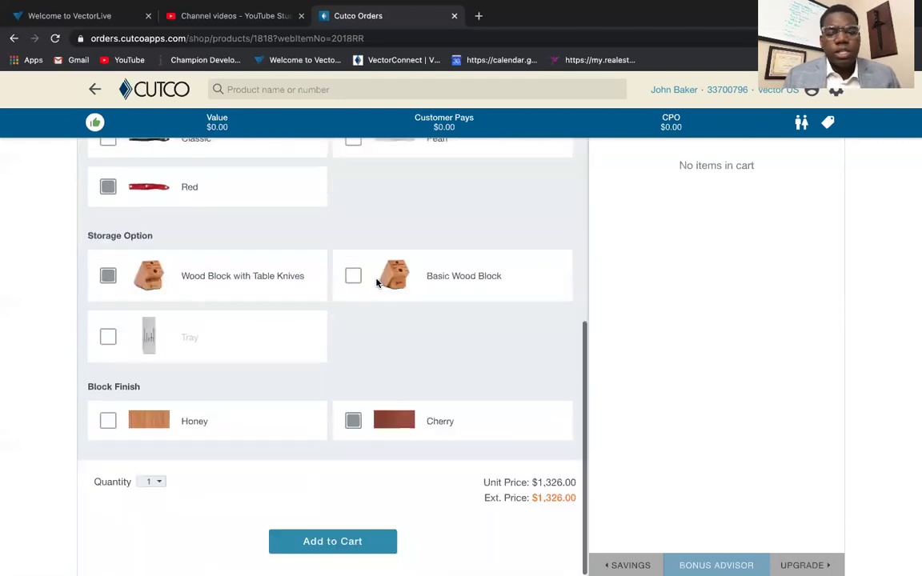
Add the Red Homemaker Set ($1,326.00) to the cart and return to the shop's category overview
{"action": "left_click", "coordinate": [320, 542]}
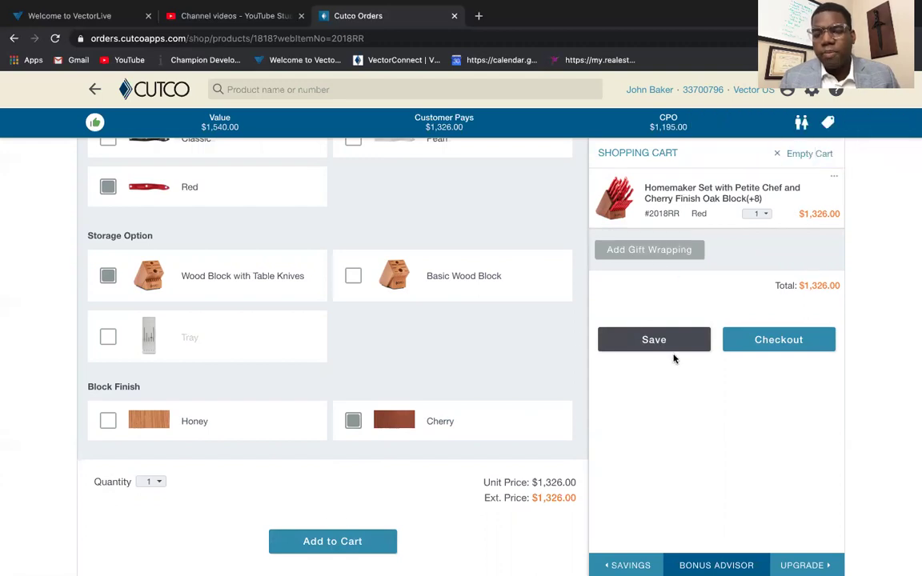
{"action": "scroll", "coordinate": [138, 198], "scroll_direction": "up", "scroll_amount": 5}
{"action": "left_click", "coordinate": [94, 95]}
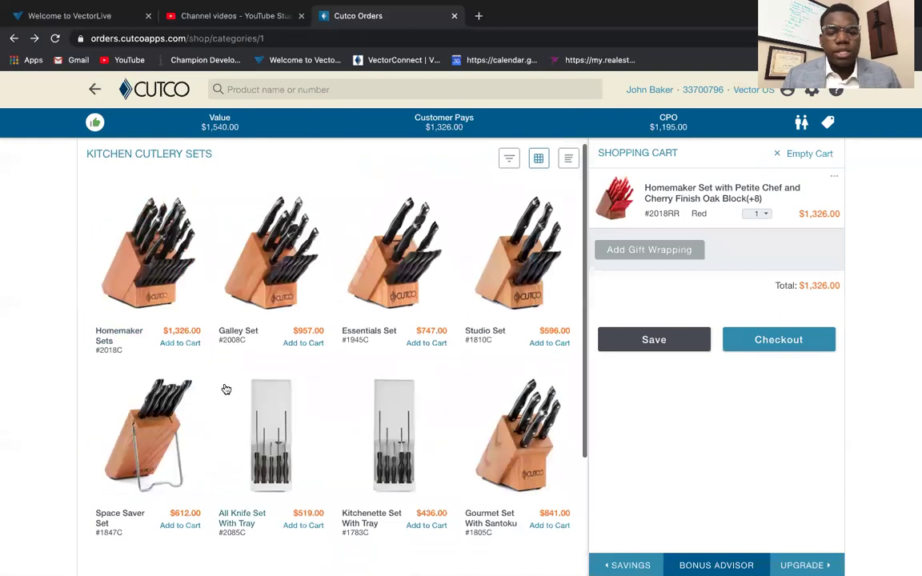
{"action": "scroll", "coordinate": [227, 390], "scroll_direction": "down", "scroll_amount": 3}
{"action": "scroll", "coordinate": [226, 386], "scroll_direction": "up", "scroll_amount": 3}
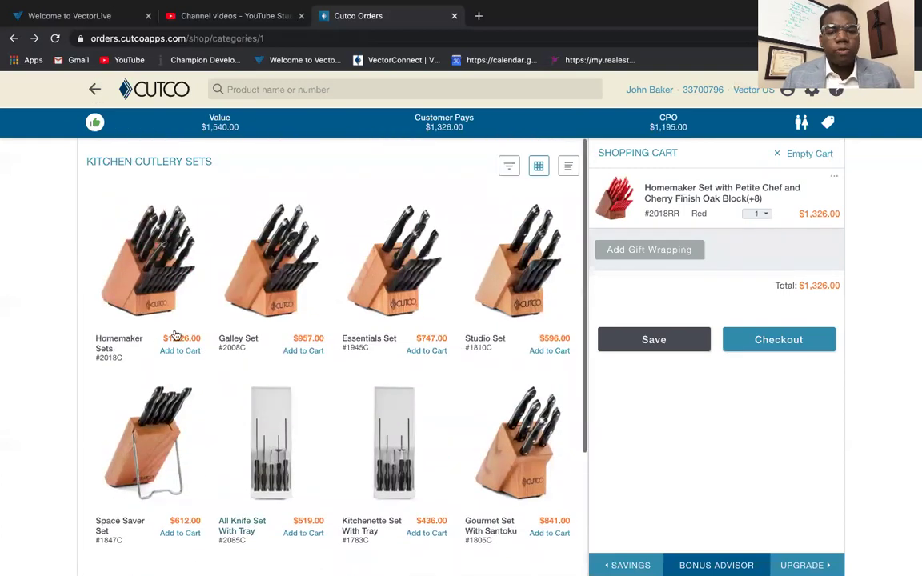
{"action": "left_click", "coordinate": [95, 89]}
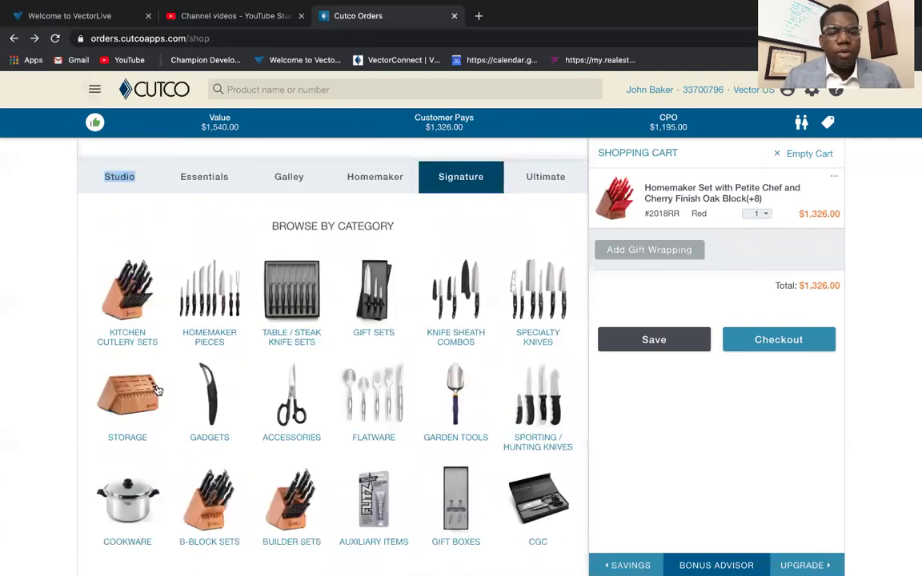
Enter the Accessories category and try a product search for 'sup', then clear it
{"action": "left_click", "coordinate": [297, 432]}
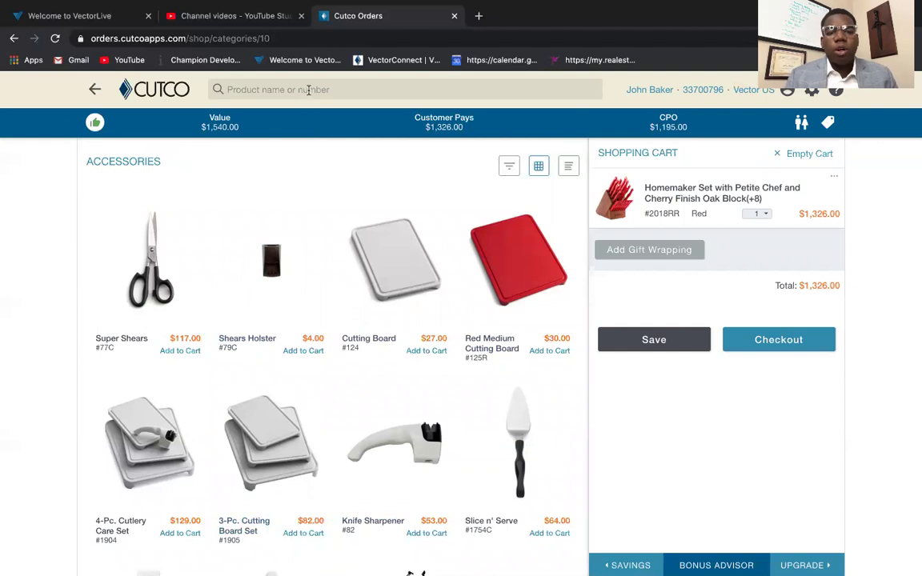
{"action": "left_click", "coordinate": [308, 91]}
{"action": "type", "text": "sup"}
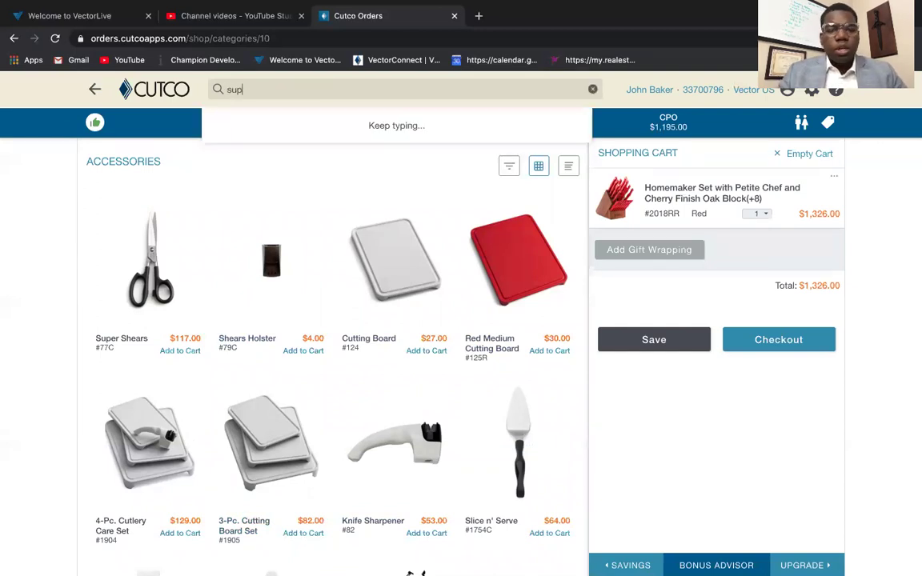
{"action": "key", "text": "BackSpace"}
{"action": "key", "text": "BackSpace"}
{"action": "key", "text": "BackSpace"}
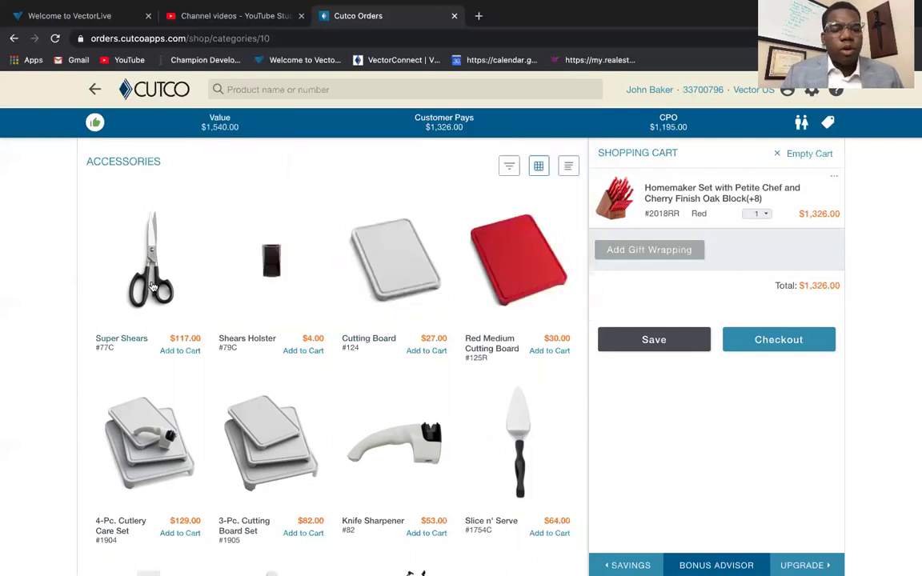
Add red-handled Super Shears ($117.00) to the cart and display the payment estimator
{"action": "left_click", "coordinate": [136, 256]}
{"action": "left_click", "coordinate": [112, 419]}
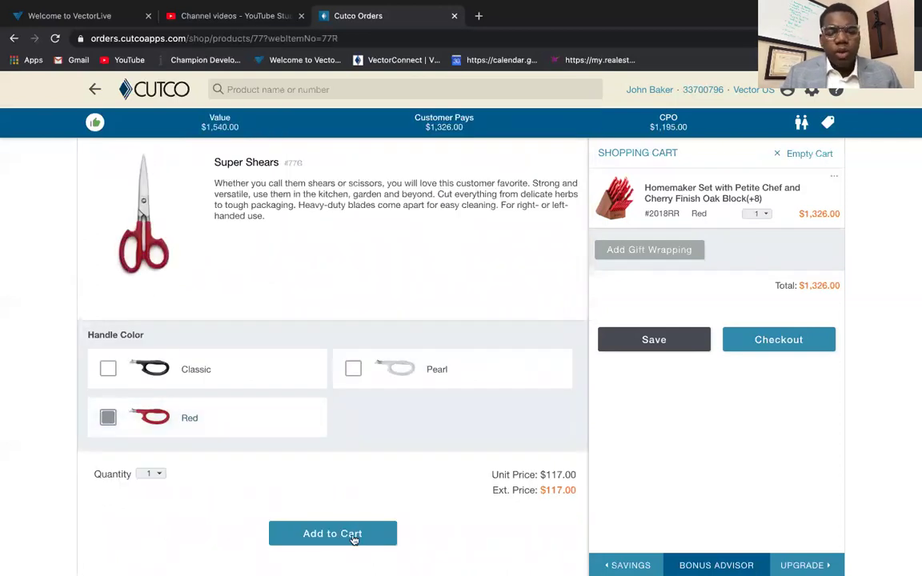
{"action": "left_click", "coordinate": [334, 534]}
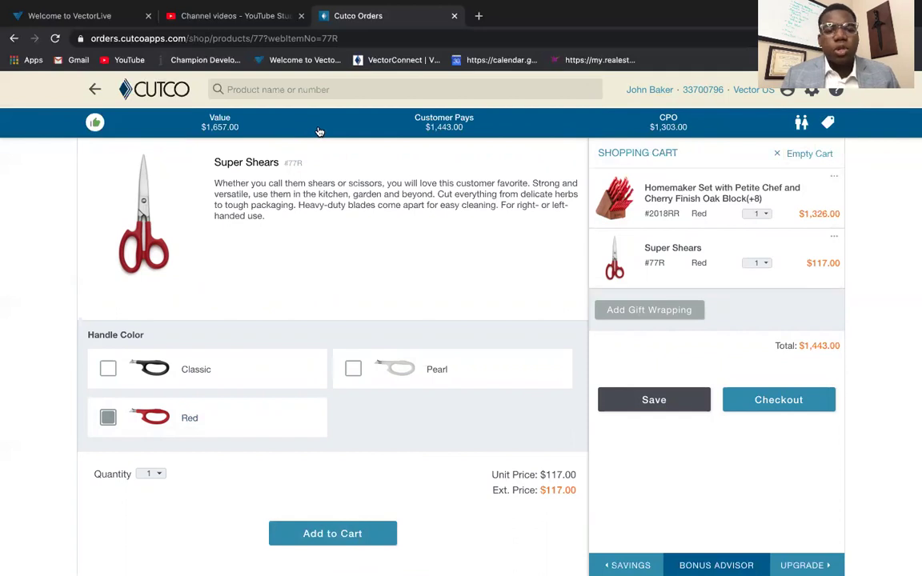
{"action": "left_click", "coordinate": [318, 132]}
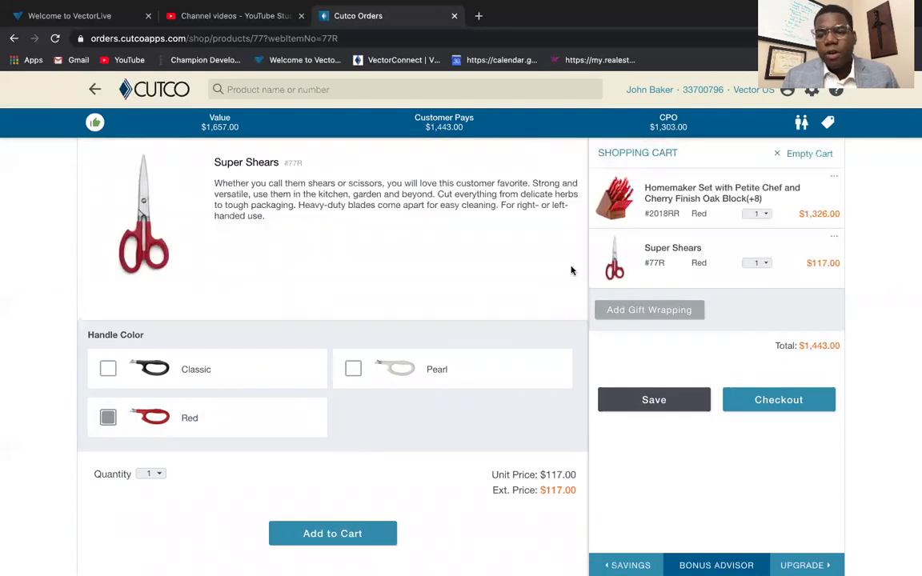
Copy the Super Shears line, delete the duplicate, then mark the remaining shears as Bonus
{"action": "left_click", "coordinate": [834, 238]}
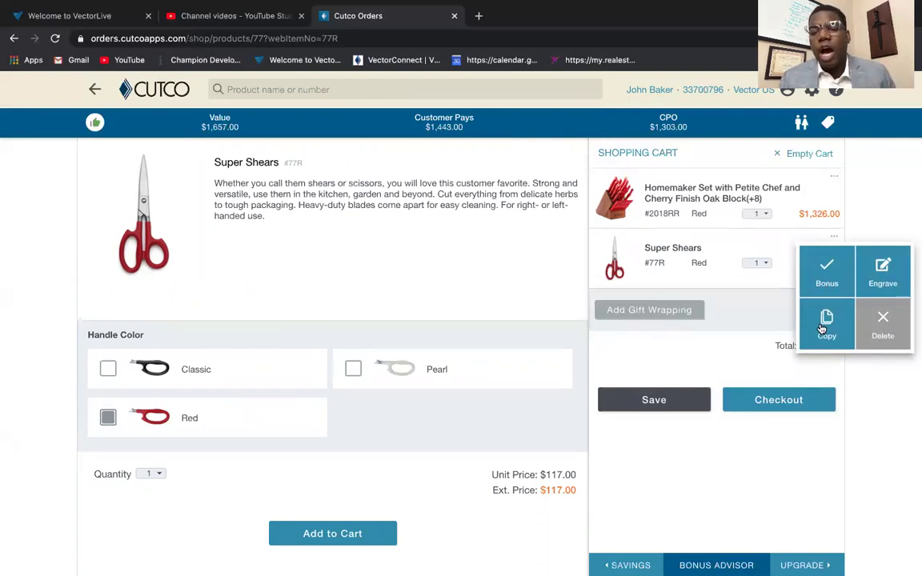
{"action": "left_click", "coordinate": [825, 324]}
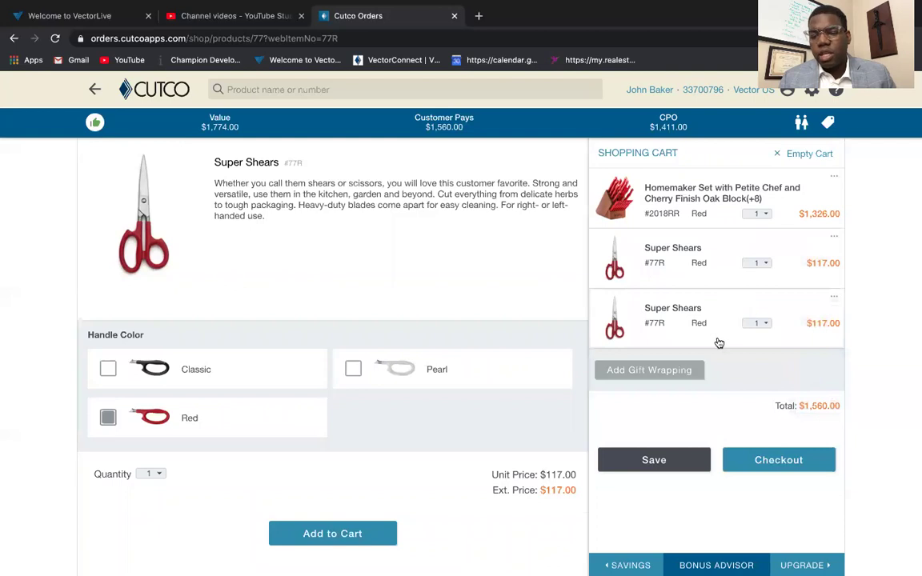
{"action": "left_click", "coordinate": [833, 297]}
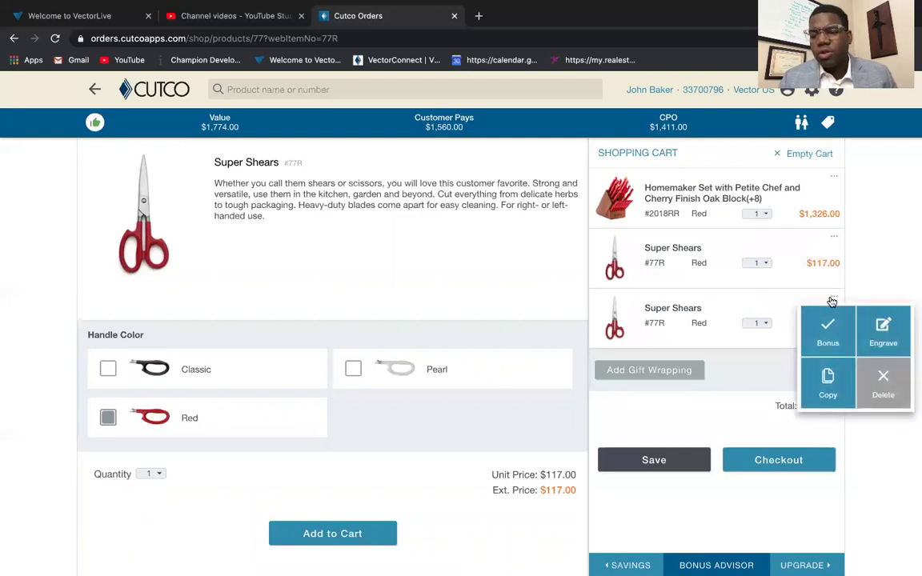
{"action": "left_click", "coordinate": [884, 384]}
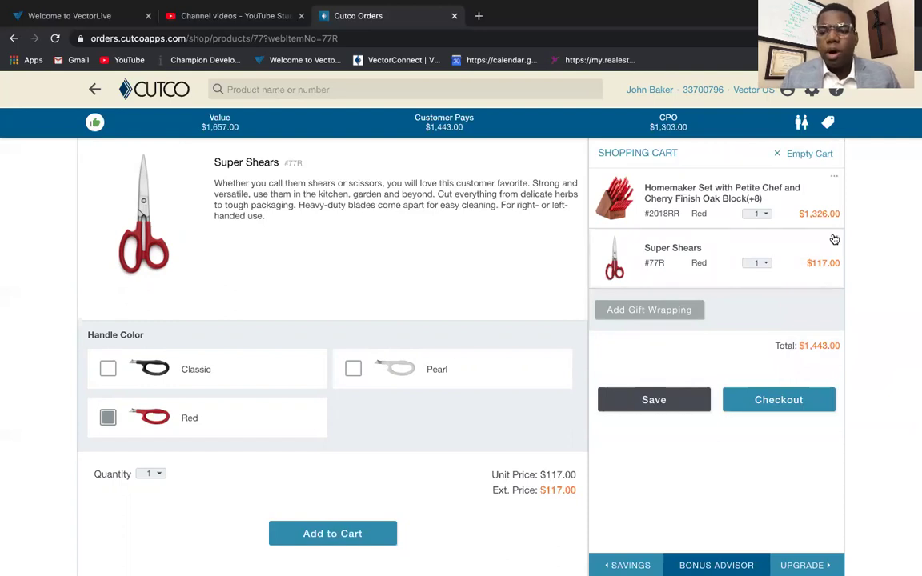
{"action": "left_click", "coordinate": [834, 237]}
{"action": "left_click", "coordinate": [828, 272]}
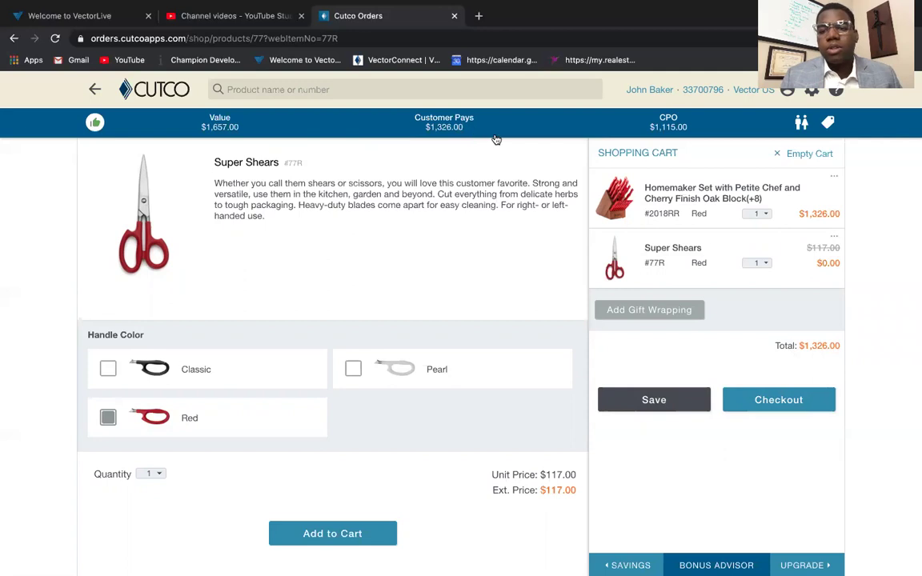
View the Payment Estimator for the $1,326.00 order, close it, and proceed to checkout
{"action": "left_click", "coordinate": [374, 128]}
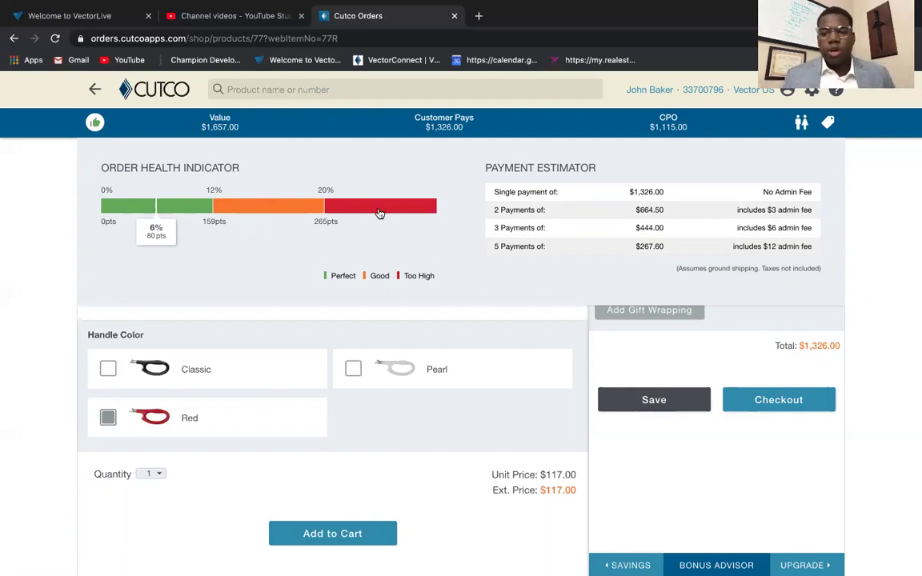
{"action": "left_click", "coordinate": [564, 365]}
{"action": "left_click", "coordinate": [780, 410]}
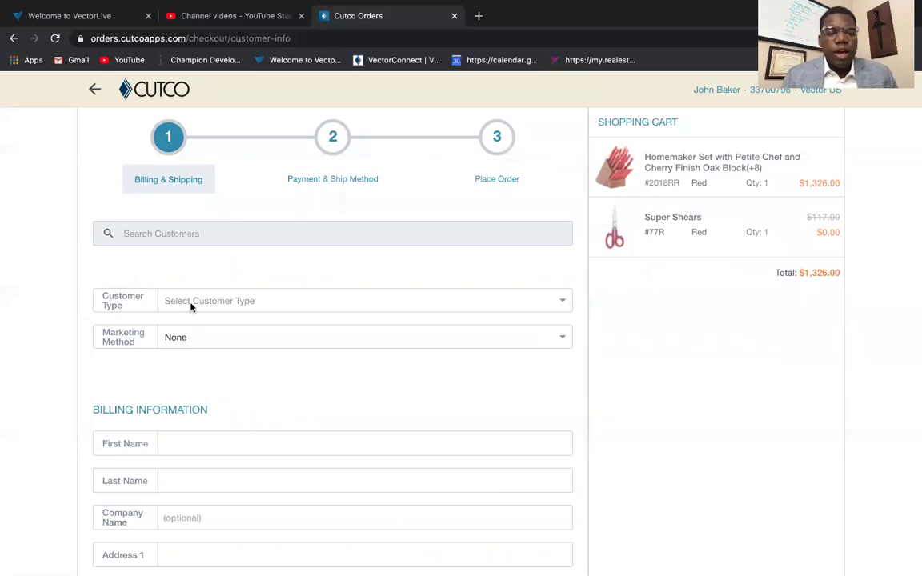
Switch Shipping same as billing to No, then back to Yes, returning up to Customer Type
{"action": "scroll", "coordinate": [169, 365], "scroll_direction": "down", "scroll_amount": 2}
{"action": "scroll", "coordinate": [169, 366], "scroll_direction": "up", "scroll_amount": 2}
{"action": "scroll", "coordinate": [169, 366], "scroll_direction": "down", "scroll_amount": 2}
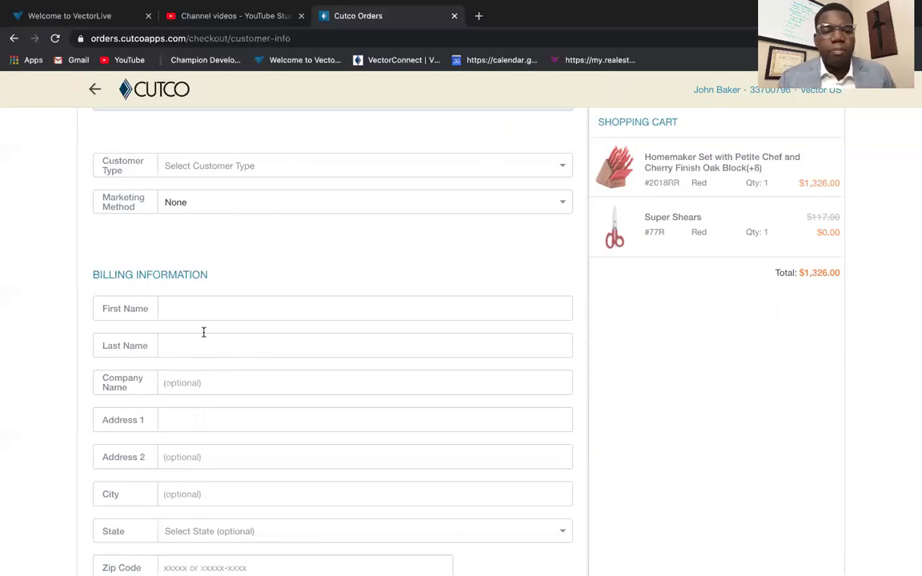
{"action": "scroll", "coordinate": [229, 439], "scroll_direction": "down", "scroll_amount": 2}
{"action": "scroll", "coordinate": [228, 439], "scroll_direction": "up", "scroll_amount": 1}
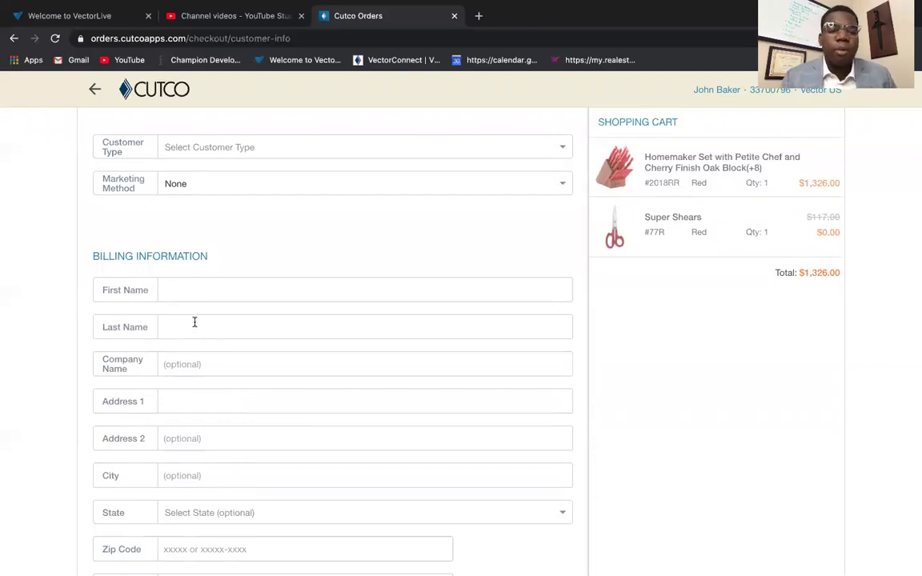
{"action": "scroll", "coordinate": [194, 322], "scroll_direction": "down", "scroll_amount": 5}
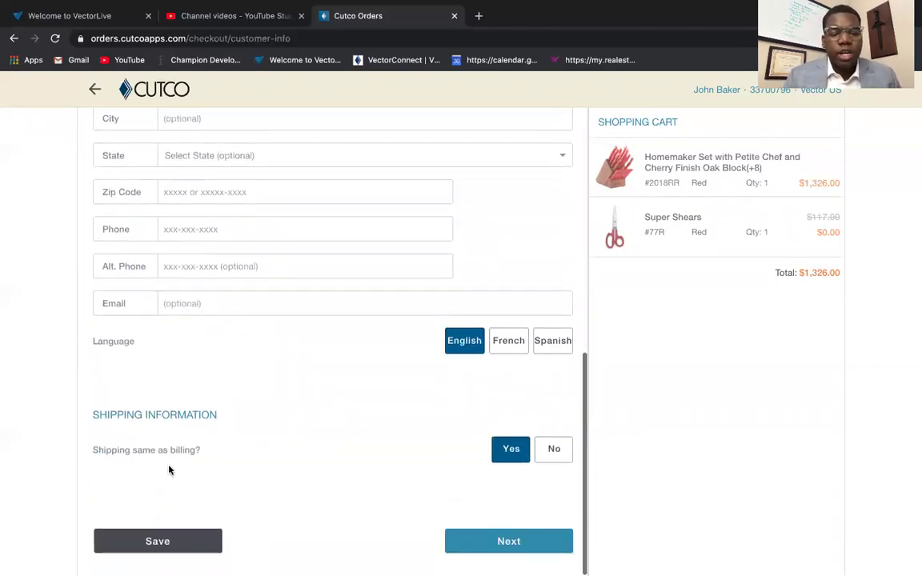
{"action": "left_click", "coordinate": [558, 457]}
{"action": "scroll", "coordinate": [270, 414], "scroll_direction": "down", "scroll_amount": 3}
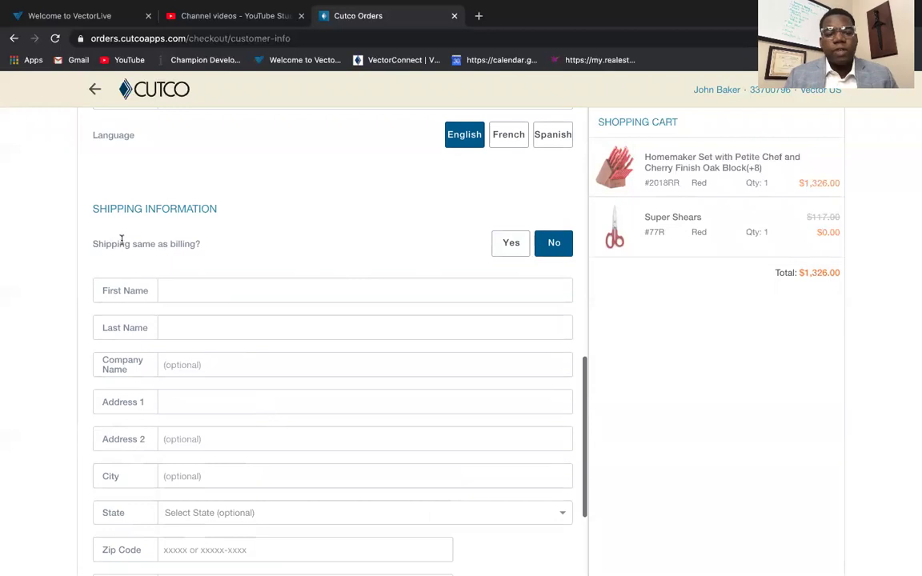
{"action": "left_click", "coordinate": [510, 249]}
{"action": "scroll", "coordinate": [303, 249], "scroll_direction": "up", "scroll_amount": 8}
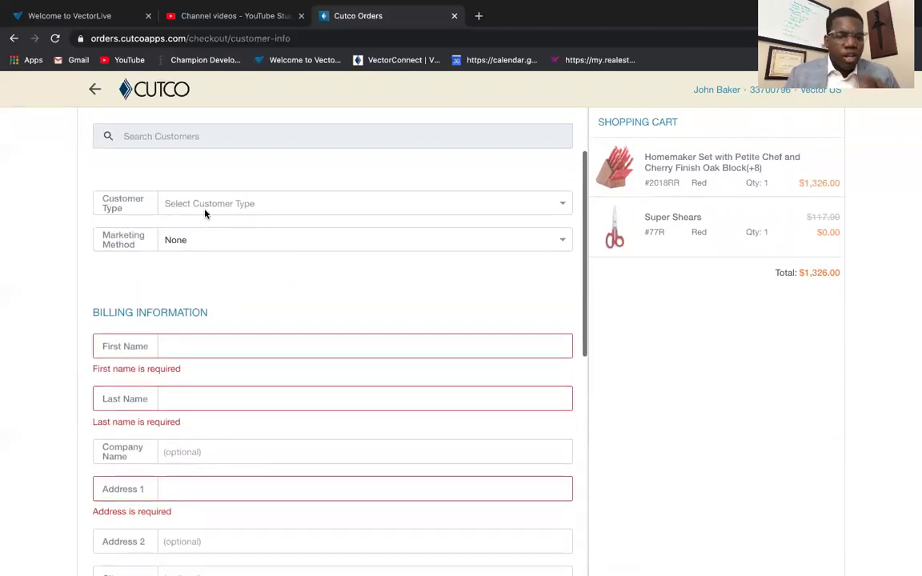
Set Customer Type to Re-order and run a customer search on the first initial
{"action": "left_click", "coordinate": [205, 211]}
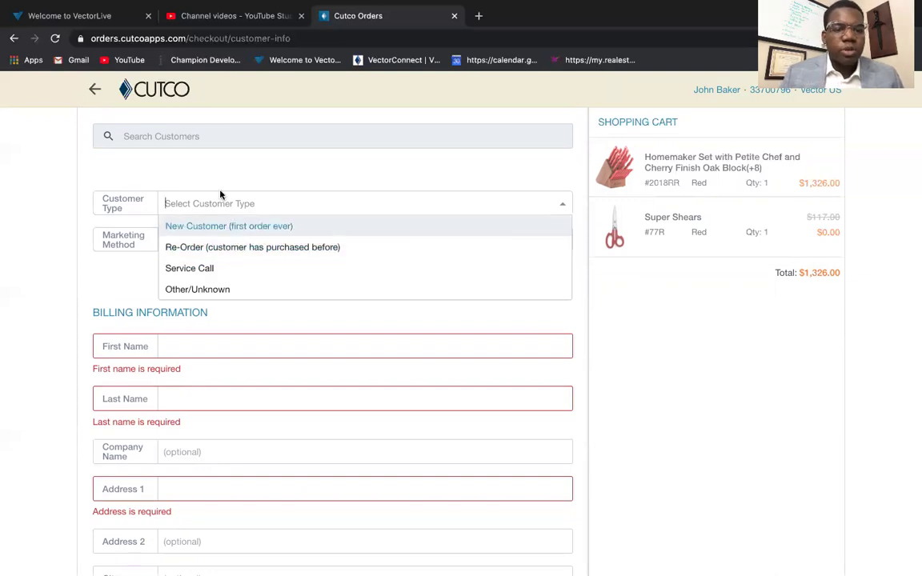
{"action": "left_click", "coordinate": [206, 254]}
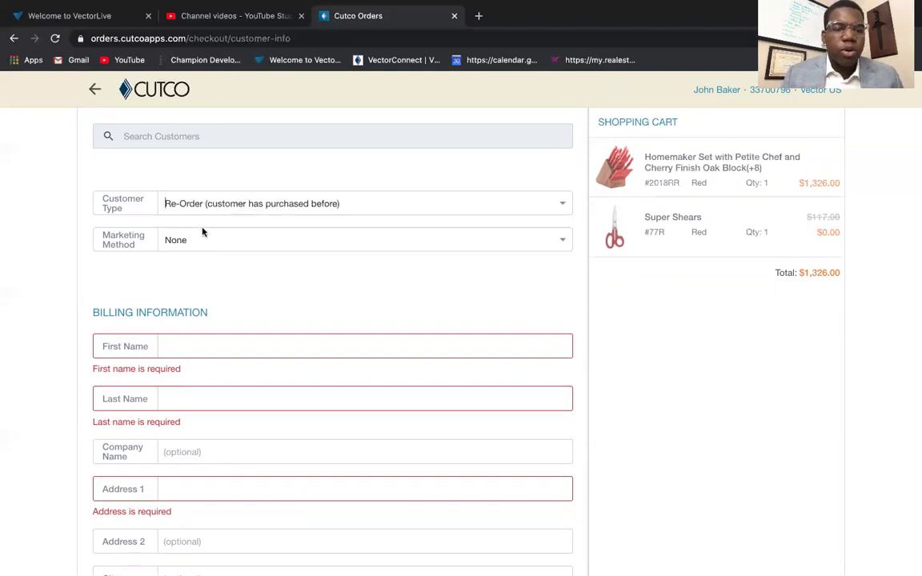
{"action": "left_click", "coordinate": [200, 138]}
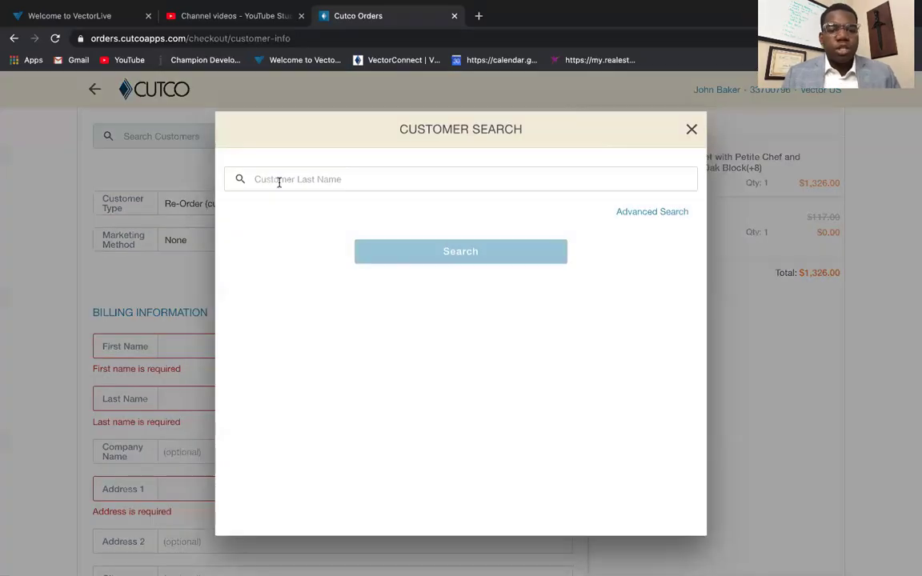
{"action": "type", "text": "Je"}
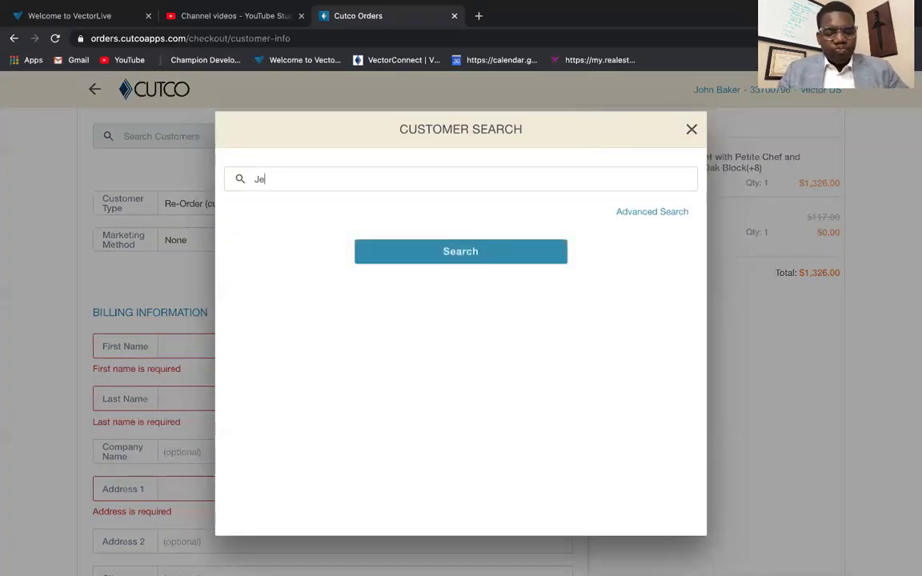
{"action": "left_click", "coordinate": [538, 256]}
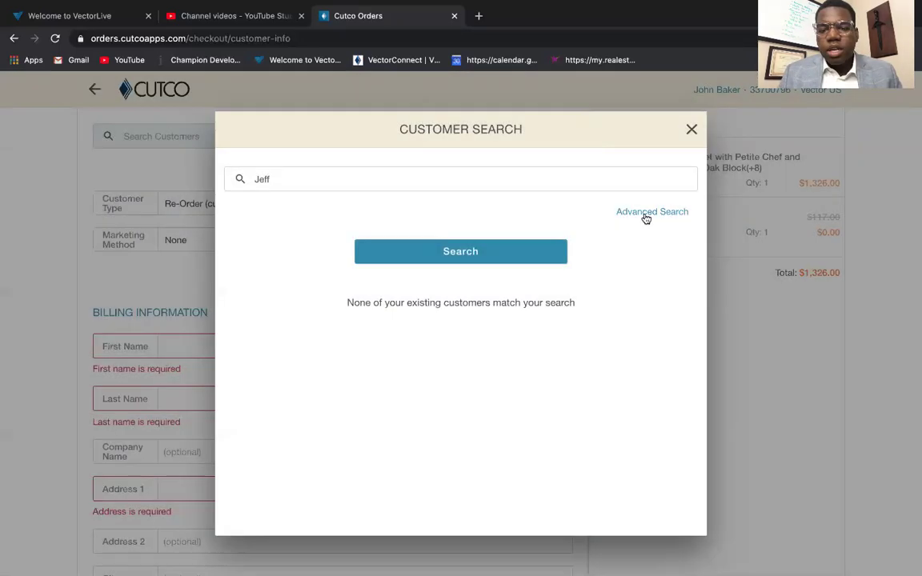
In Advanced Search, clear the last name and search by the customer's first name
{"action": "left_click", "coordinate": [645, 213]}
{"action": "left_click", "coordinate": [320, 255]}
{"action": "key", "text": "BackSpace"}
{"action": "key", "text": "BackSpace"}
{"action": "key", "text": "BackSpace"}
{"action": "key", "text": "BackSpace"}
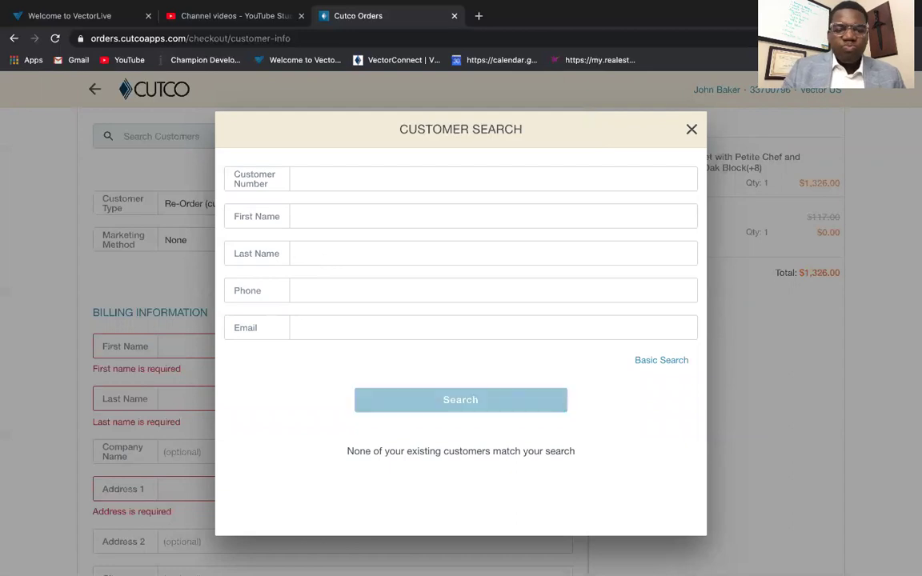
{"action": "left_click", "coordinate": [307, 215]}
{"action": "type", "text": "Jeff"}
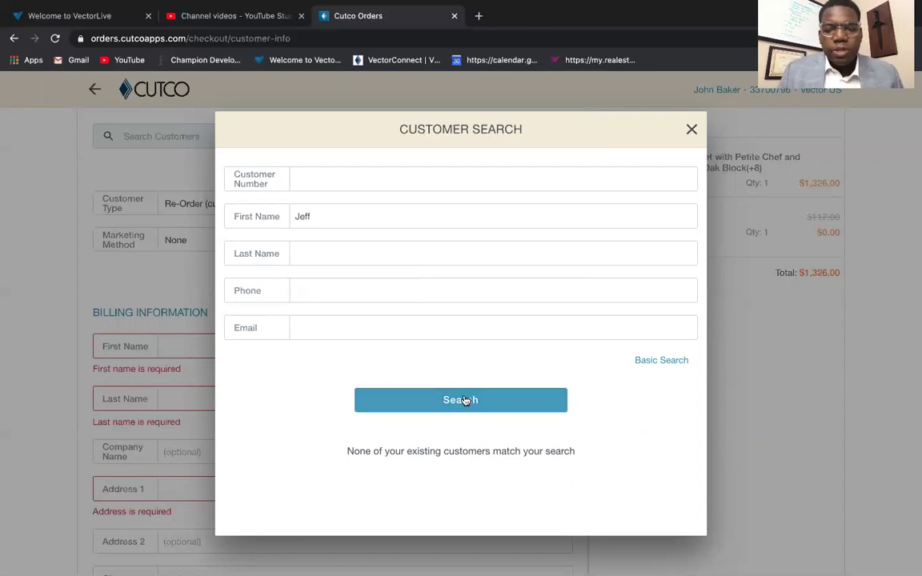
{"action": "left_click", "coordinate": [467, 400]}
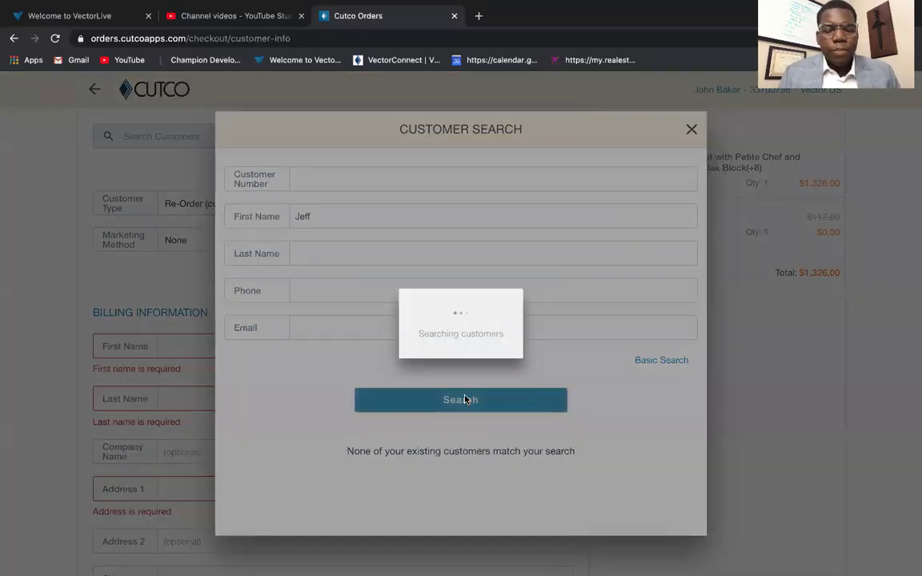
Fill billing from the second matching customer record and continue to Payment & Ship Method
{"action": "scroll", "coordinate": [335, 466], "scroll_direction": "down", "scroll_amount": 5}
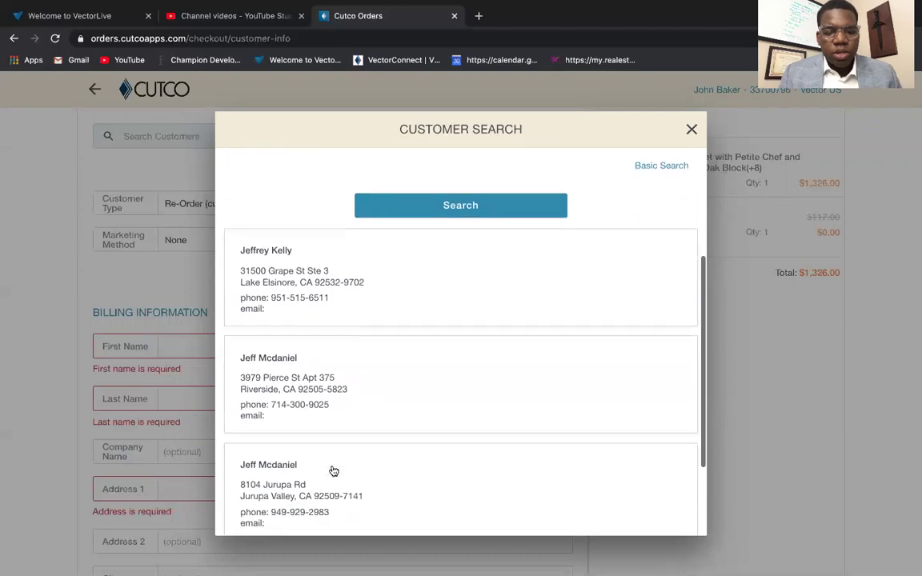
{"action": "left_click", "coordinate": [344, 401]}
{"action": "scroll", "coordinate": [407, 294], "scroll_direction": "down", "scroll_amount": 5}
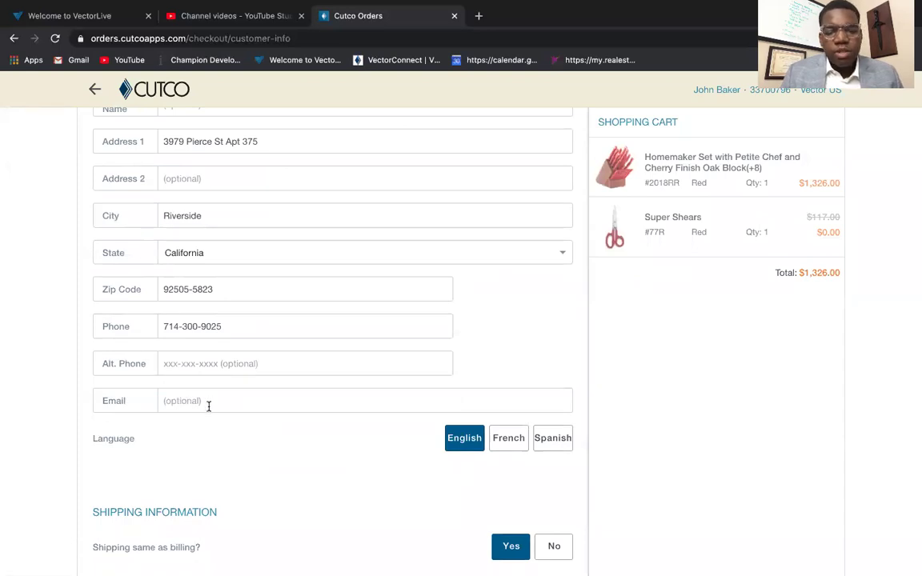
{"action": "scroll", "coordinate": [232, 416], "scroll_direction": "down", "scroll_amount": 2}
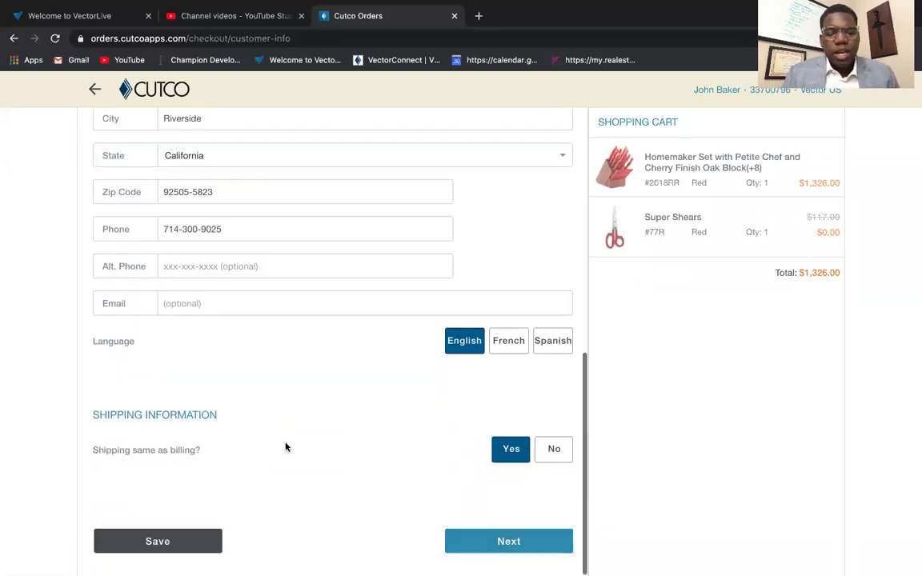
{"action": "left_click", "coordinate": [491, 555]}
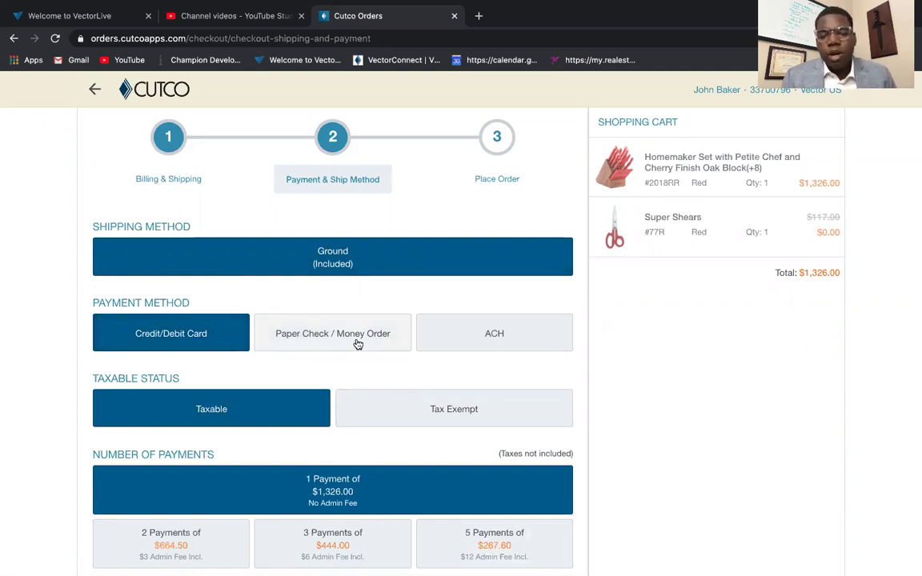
Switch the payment method to ACH and back to Credit/Debit Card
{"action": "left_click", "coordinate": [504, 346]}
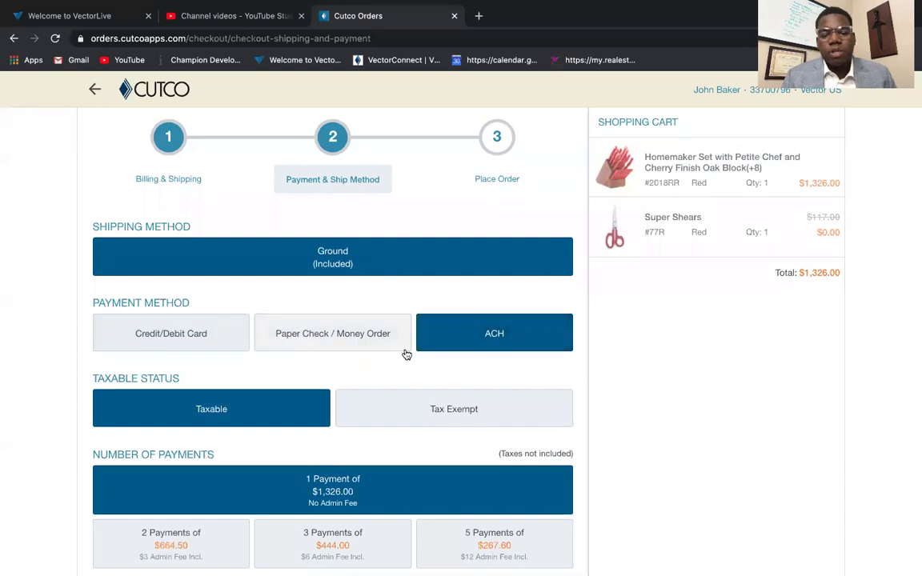
{"action": "left_click", "coordinate": [212, 330]}
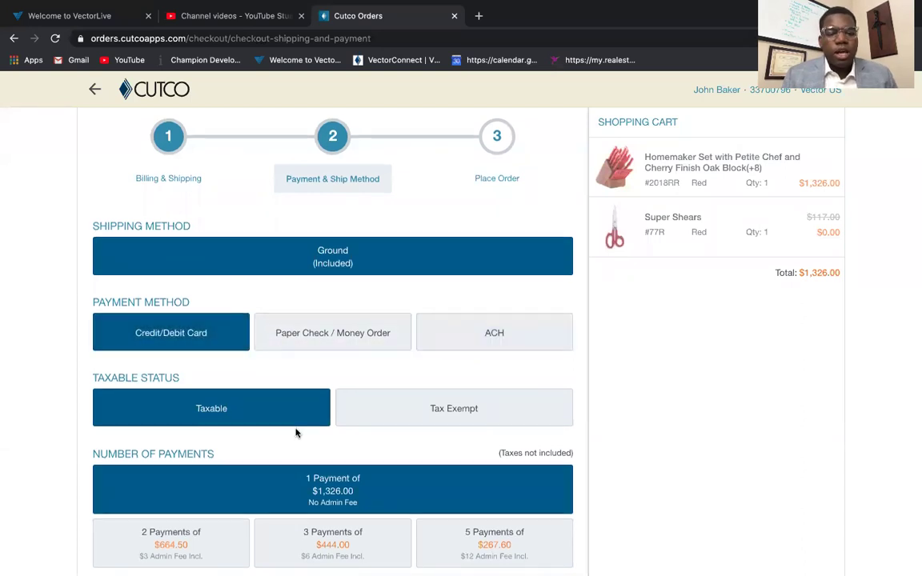
{"action": "scroll", "coordinate": [295, 433], "scroll_direction": "down", "scroll_amount": 3}
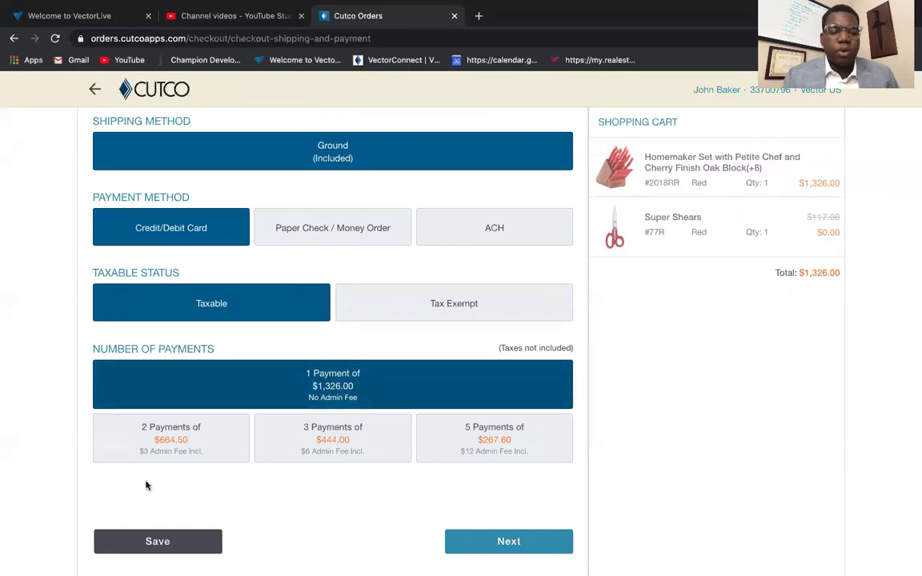
Choose the 5 Payments plan after trying 2 and 3, and continue to order review
{"action": "left_click", "coordinate": [200, 442]}
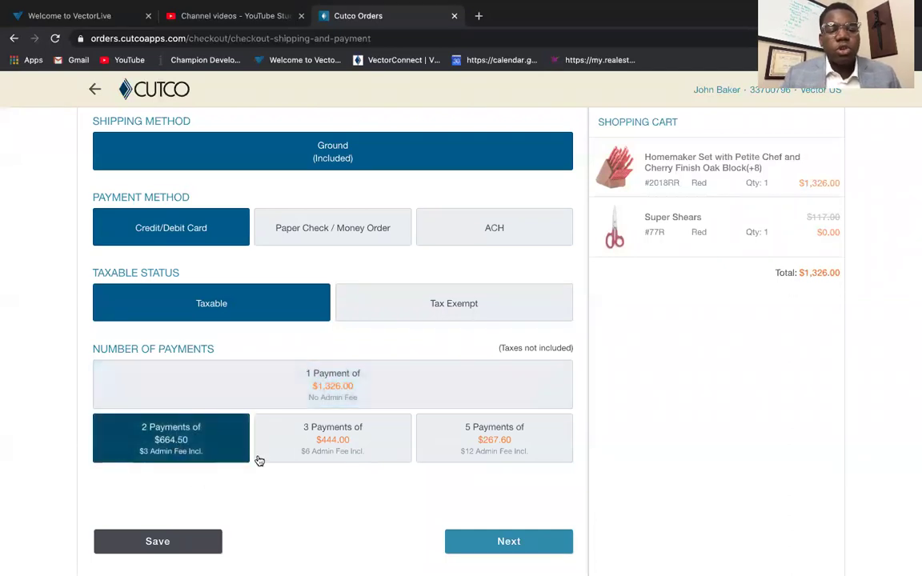
{"action": "left_click", "coordinate": [352, 449]}
{"action": "left_click", "coordinate": [500, 452]}
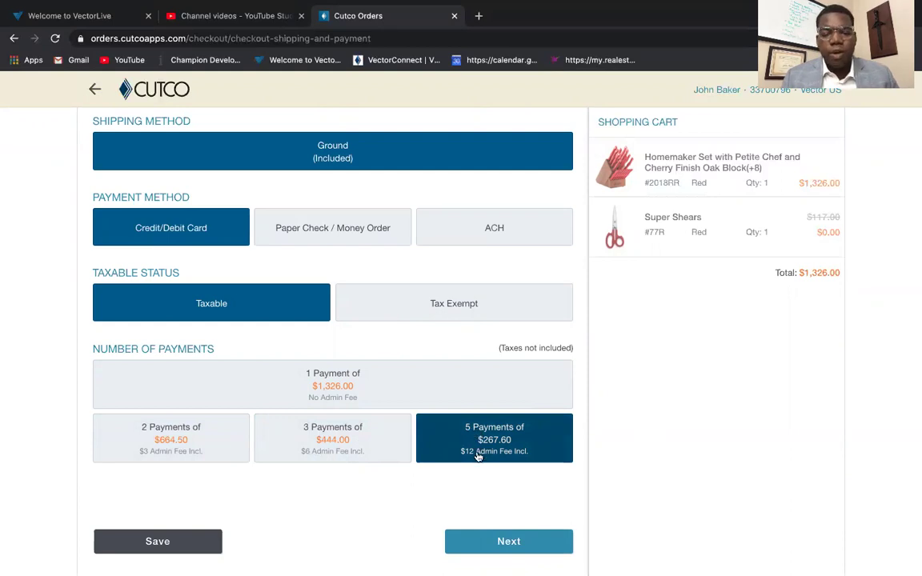
{"action": "left_click", "coordinate": [484, 544]}
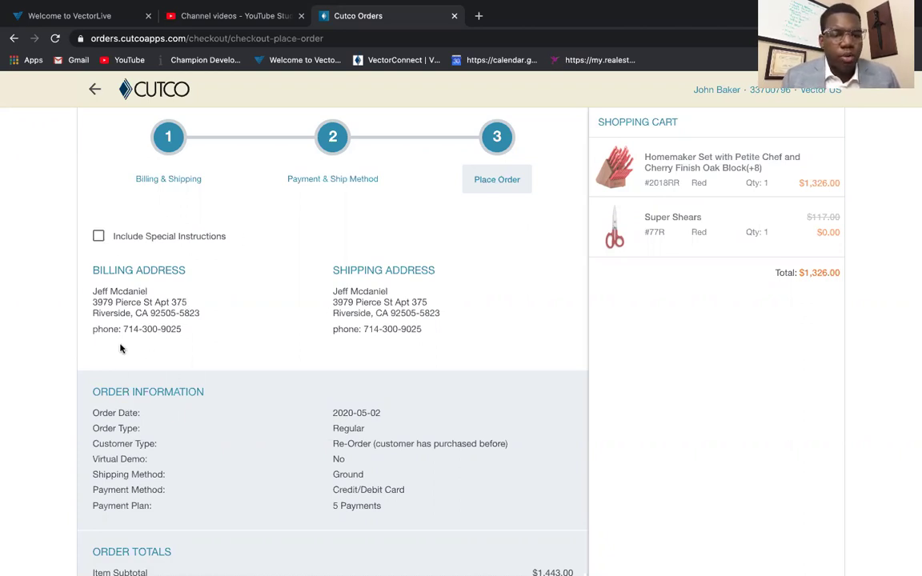
{"action": "left_click", "coordinate": [96, 237]}
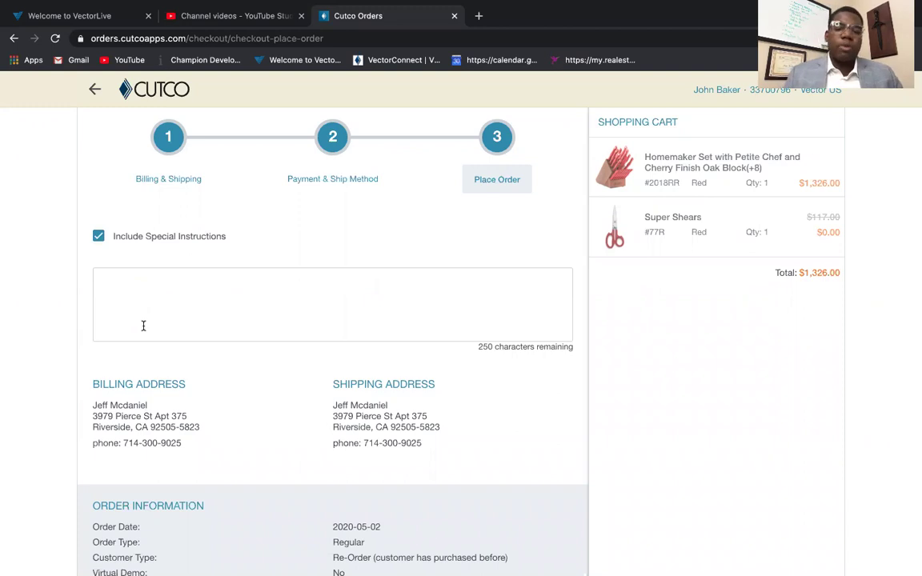
{"action": "left_click", "coordinate": [99, 237]}
{"action": "scroll", "coordinate": [269, 344], "scroll_direction": "down", "scroll_amount": 3}
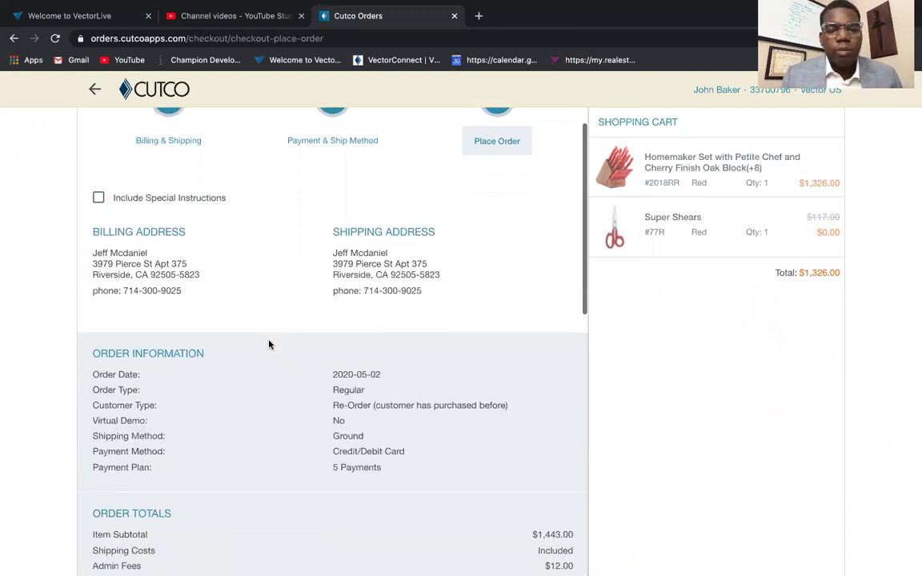
{"action": "scroll", "coordinate": [269, 344], "scroll_direction": "down", "scroll_amount": 1}
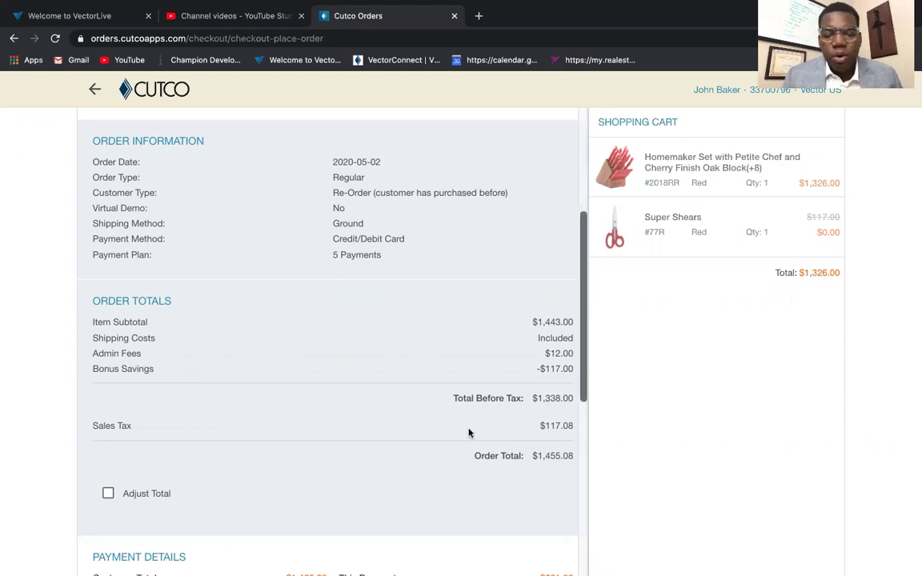
{"action": "scroll", "coordinate": [370, 465], "scroll_direction": "down", "scroll_amount": 3}
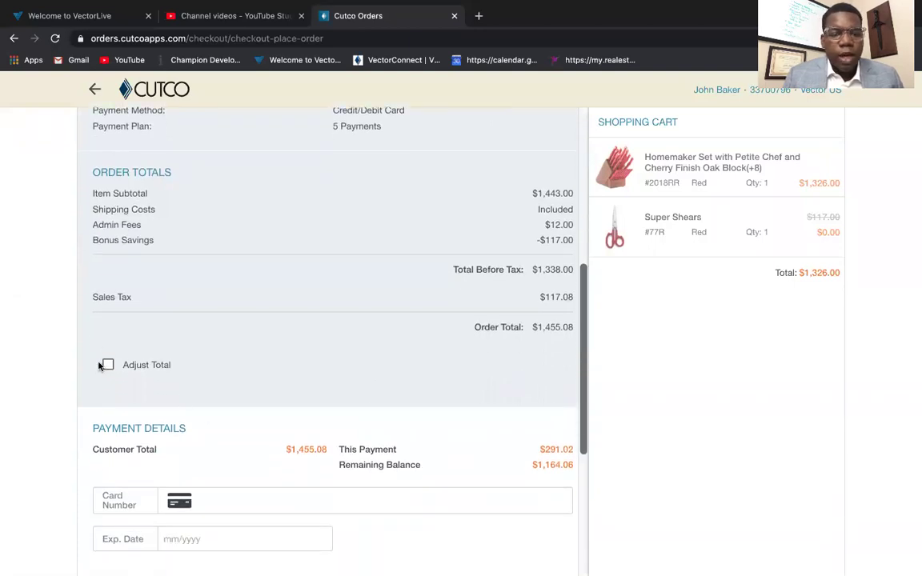
{"action": "left_click", "coordinate": [107, 366]}
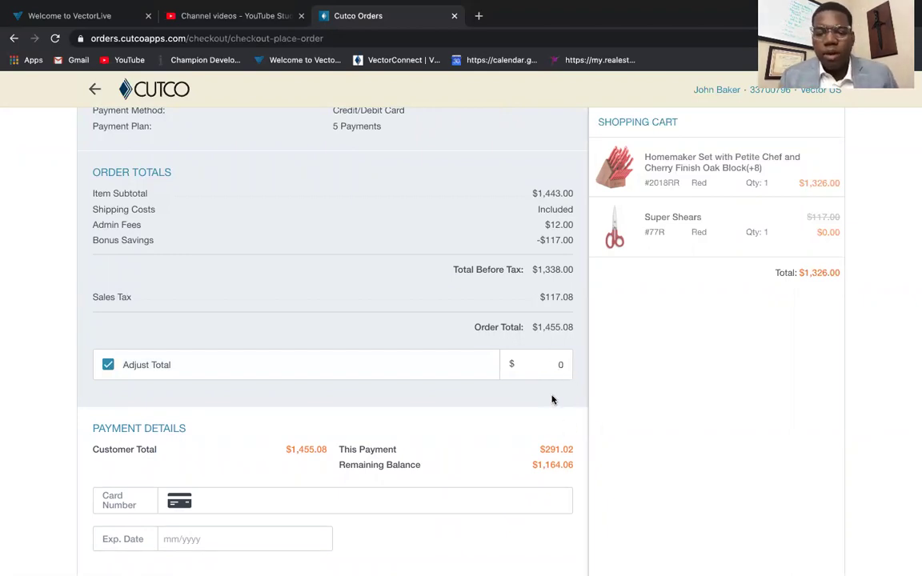
{"action": "left_click", "coordinate": [108, 365]}
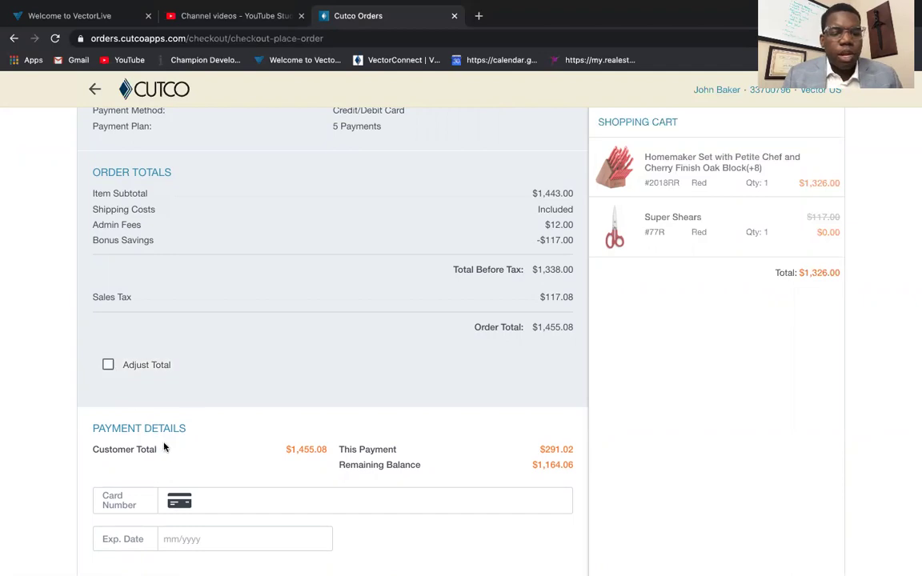
{"action": "scroll", "coordinate": [207, 456], "scroll_direction": "down", "scroll_amount": 2}
{"action": "scroll", "coordinate": [207, 457], "scroll_direction": "down", "scroll_amount": 1}
{"action": "left_click", "coordinate": [223, 351]}
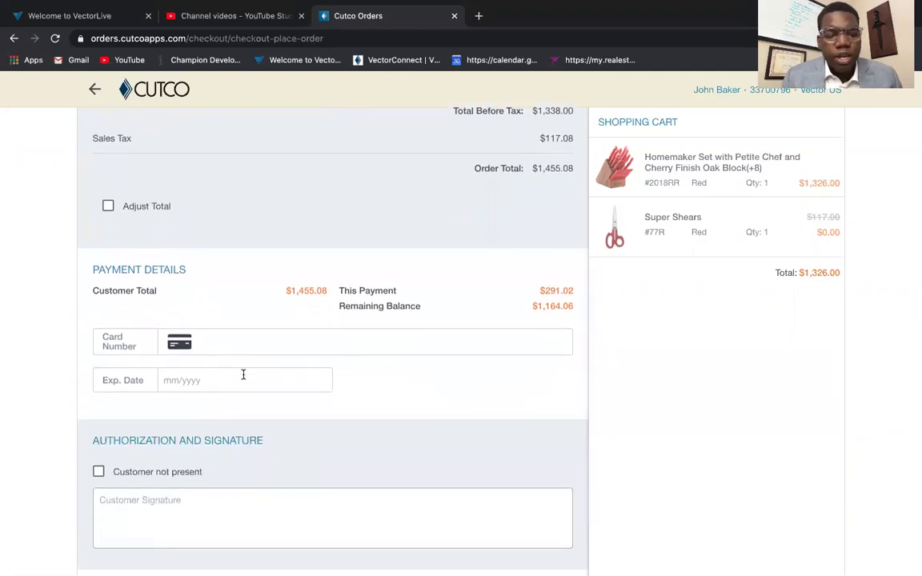
{"action": "left_click", "coordinate": [181, 387]}
{"action": "scroll", "coordinate": [282, 418], "scroll_direction": "down", "scroll_amount": 3}
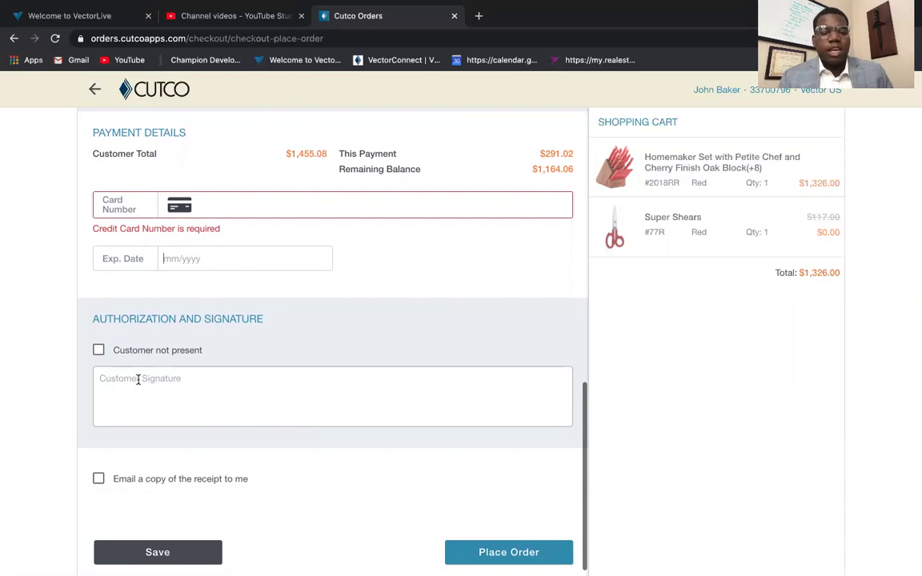
Toggle Customer not present on and off, leaving the customer marked present
{"action": "left_click", "coordinate": [98, 350]}
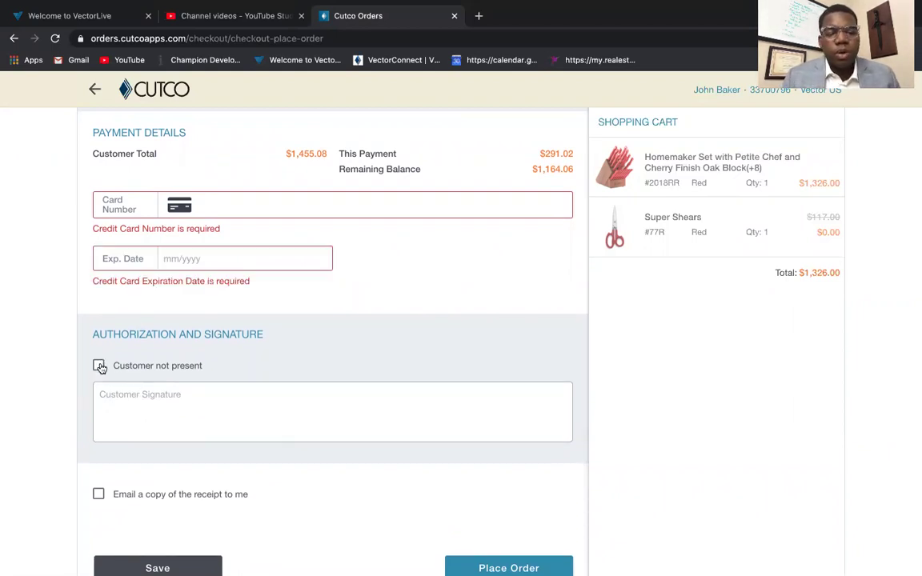
{"action": "left_click", "coordinate": [98, 363]}
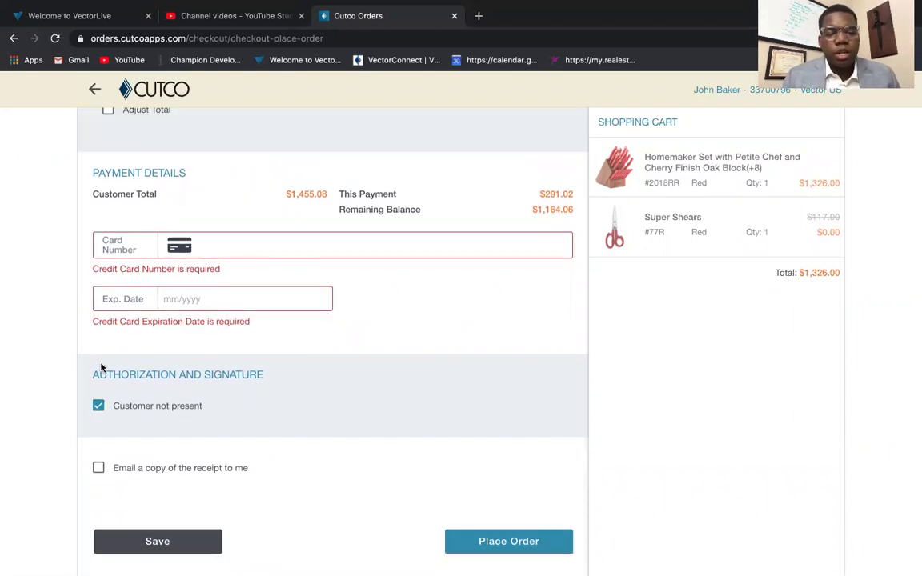
{"action": "left_click", "coordinate": [101, 407]}
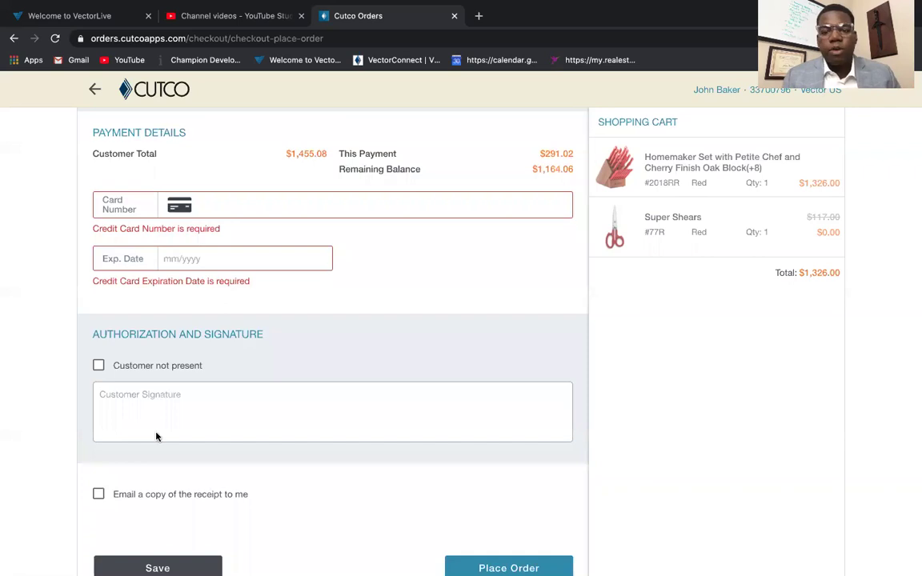
Turn receipt emailing on and off, then attempt Place Order and return to the top
{"action": "scroll", "coordinate": [137, 435], "scroll_direction": "down", "scroll_amount": 1}
{"action": "left_click", "coordinate": [99, 468]}
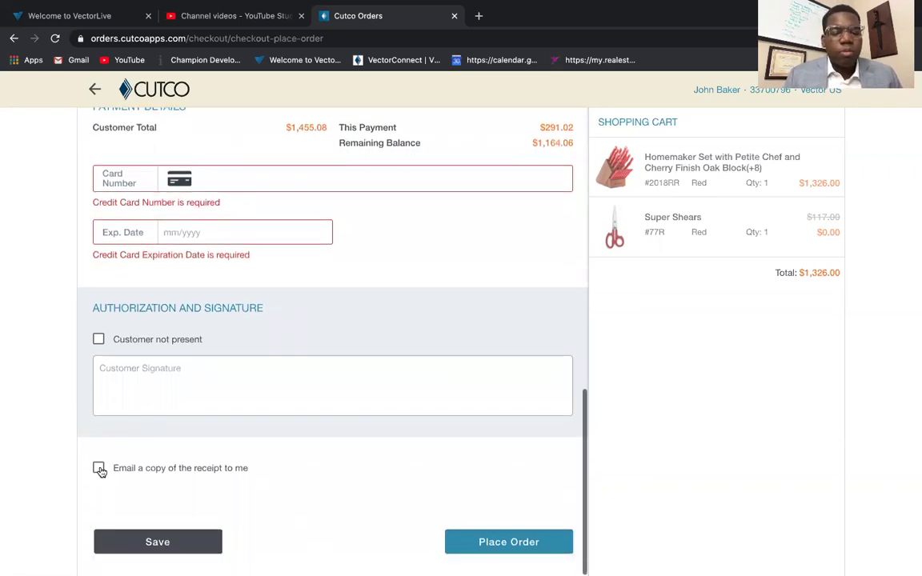
{"action": "left_click", "coordinate": [98, 468]}
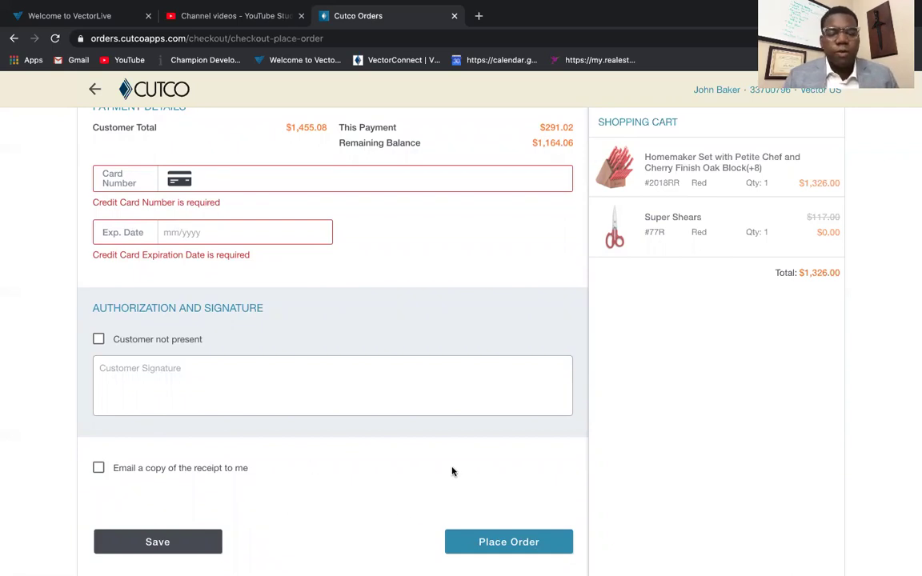
{"action": "left_click", "coordinate": [525, 554]}
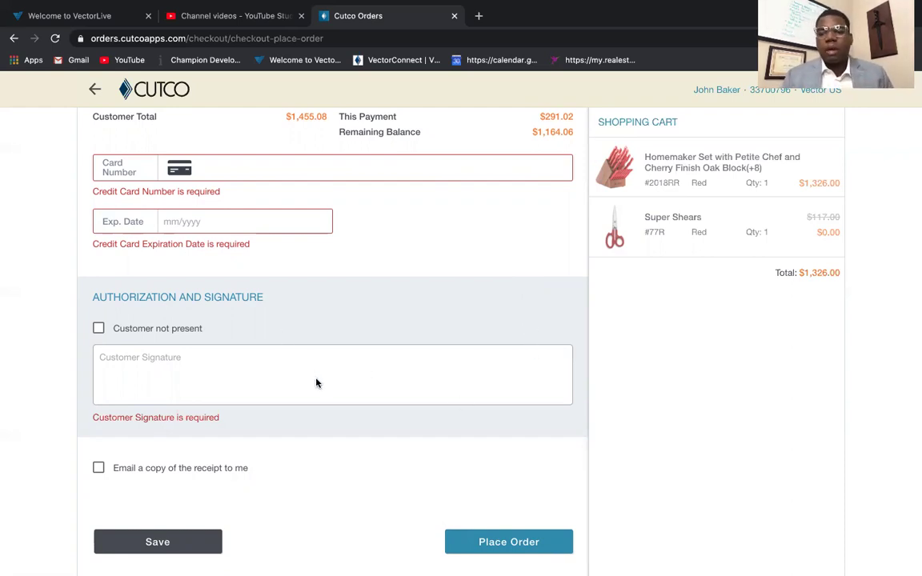
{"action": "scroll", "coordinate": [492, 329], "scroll_direction": "up", "scroll_amount": 10}
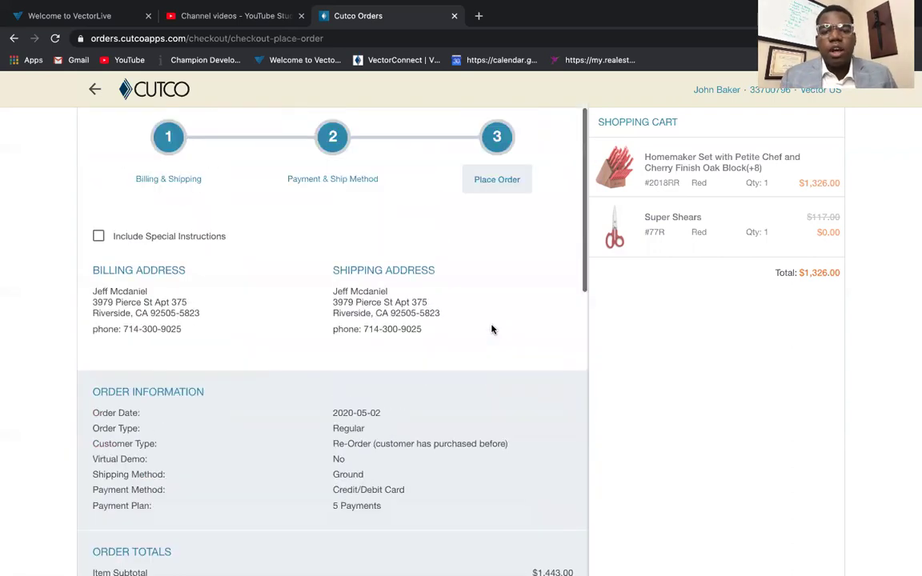